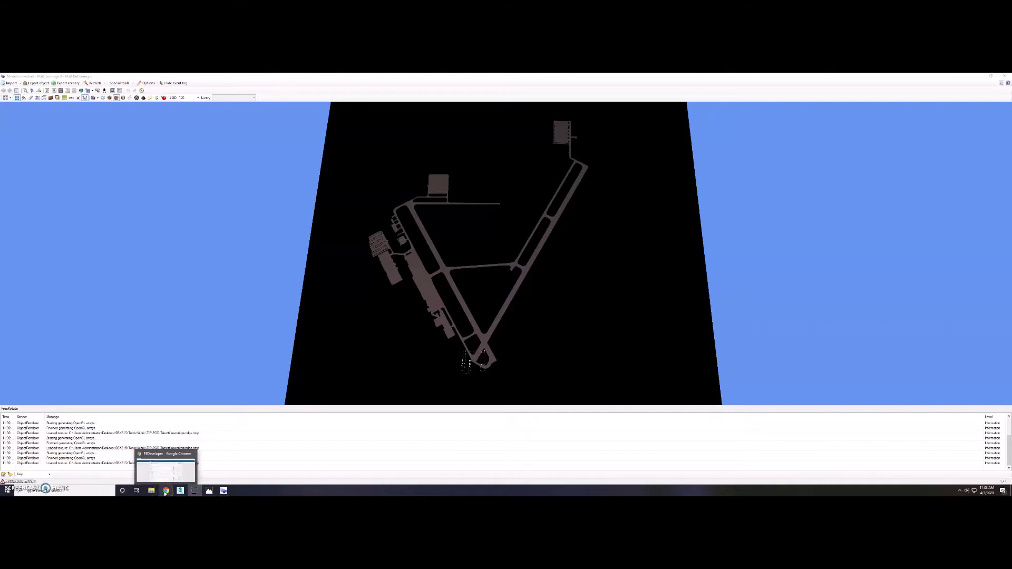
Step: Switch to Photos and view the airport aerial image and the previous picture with the red-outlined area
click(165, 491)
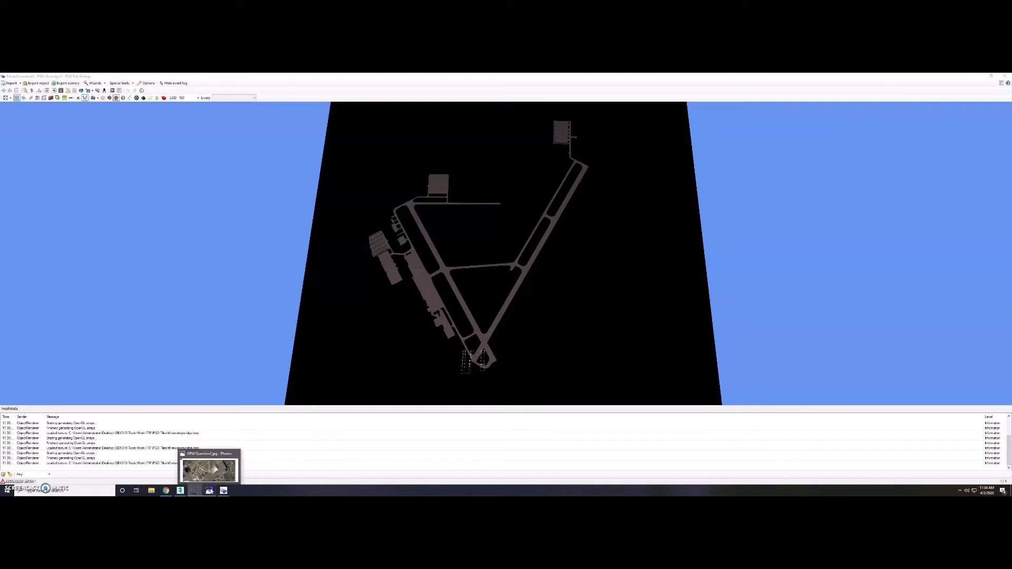
click(209, 490)
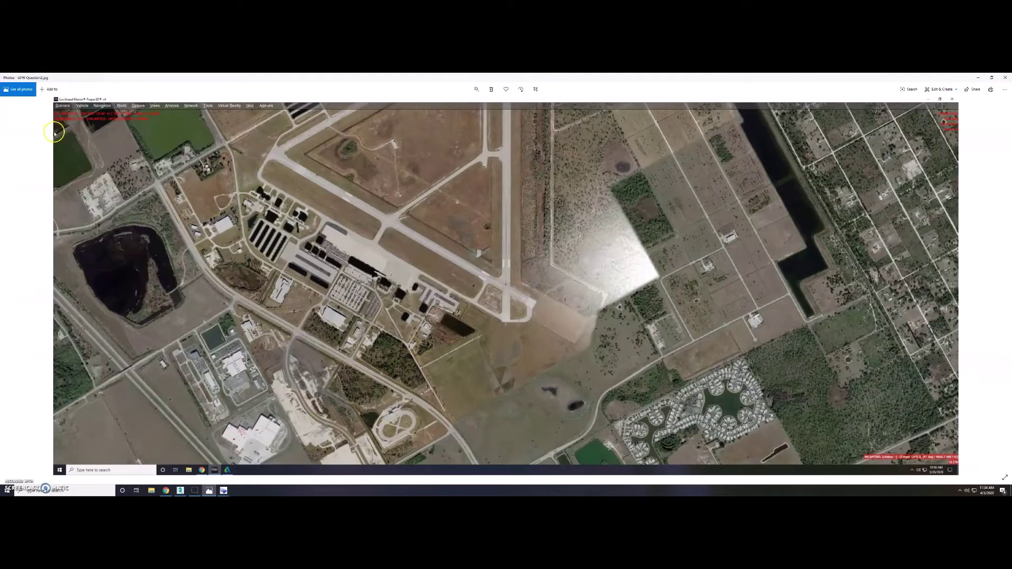
key(Left)
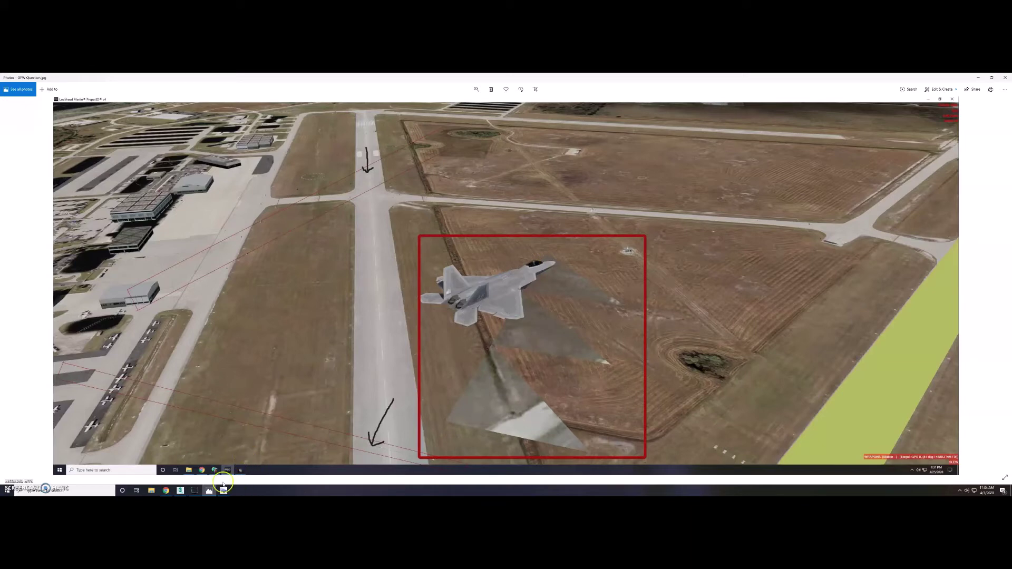
Step: Switch to the Ground Polygon Wizard in ModelConverterX, review its conversion settings beside the airport picture, and close it
mouse_move(225, 490)
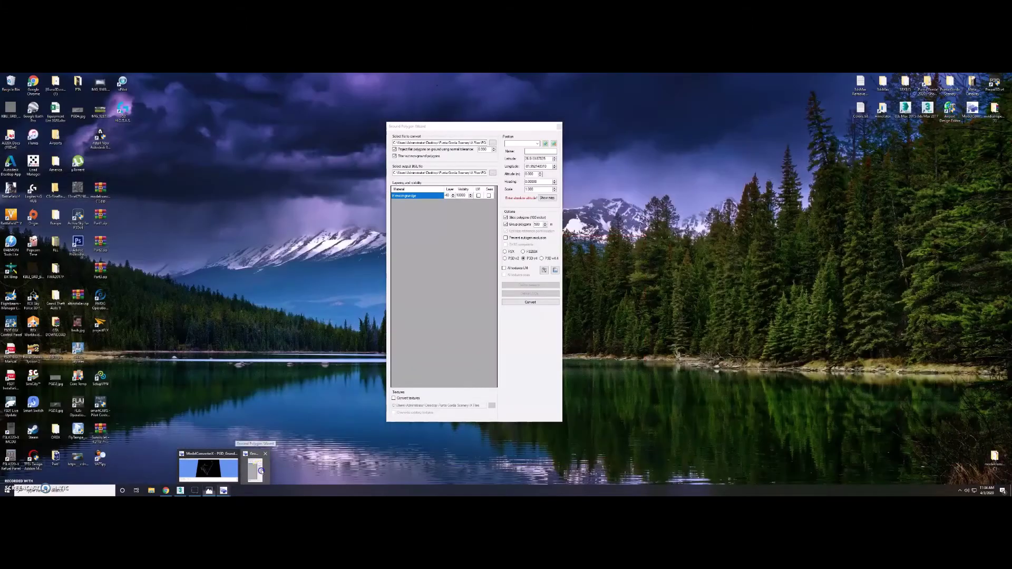
click(260, 471)
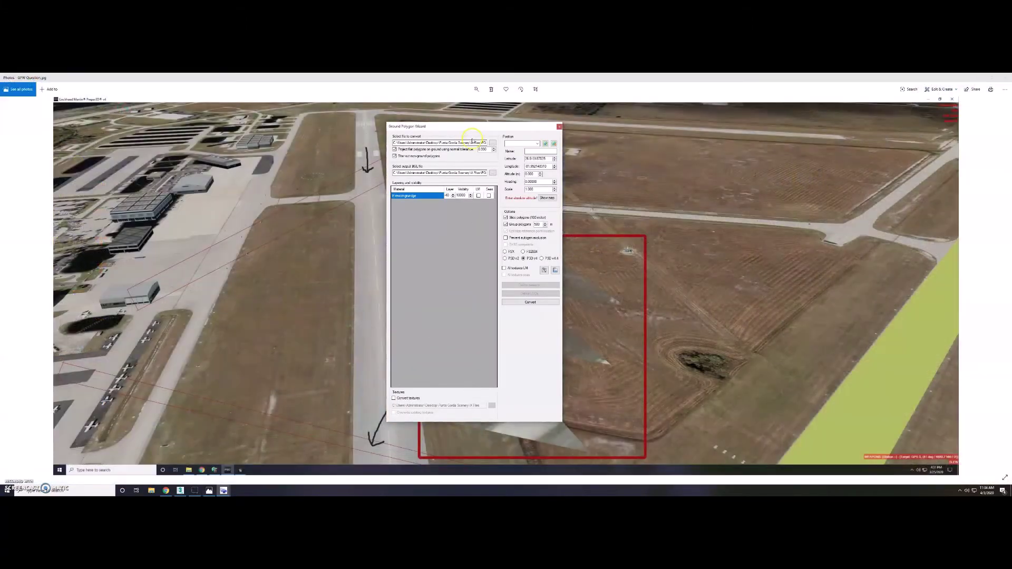
drag(478, 126, 319, 127)
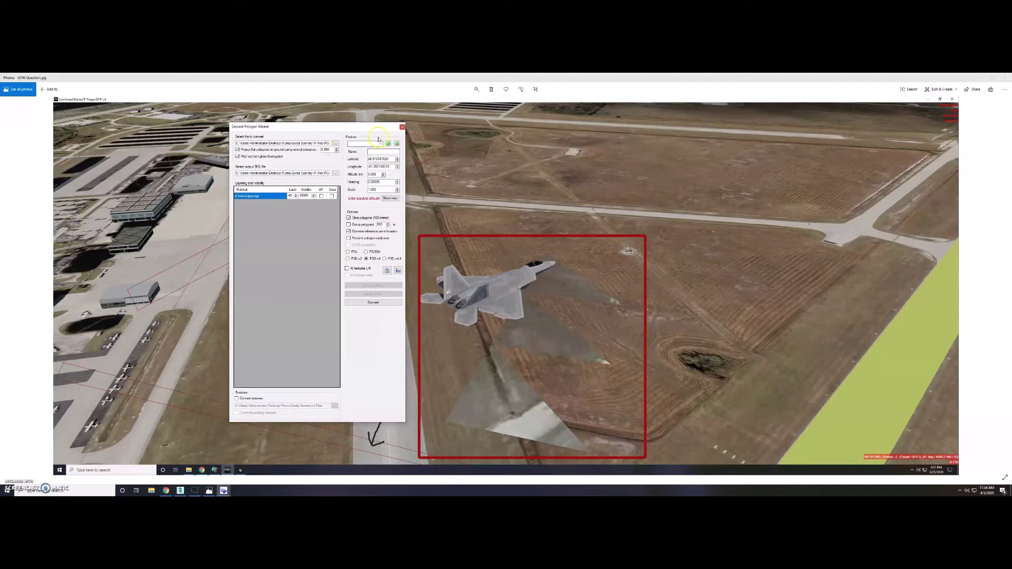
click(402, 128)
Step: Switch to 3ds Max and convert the background ground plane to an Editable Poly
click(180, 490)
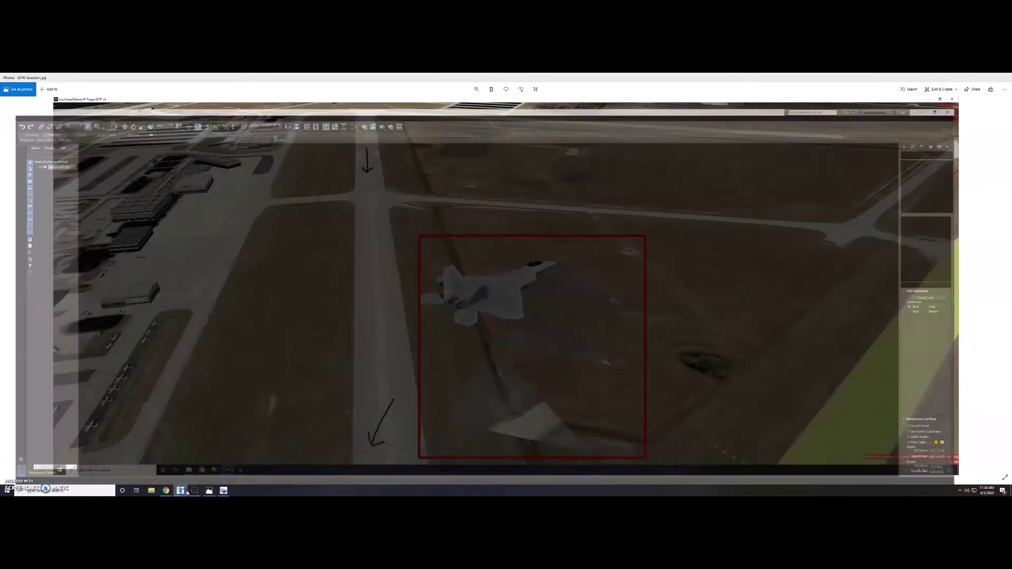
scroll(378, 233, down, 2)
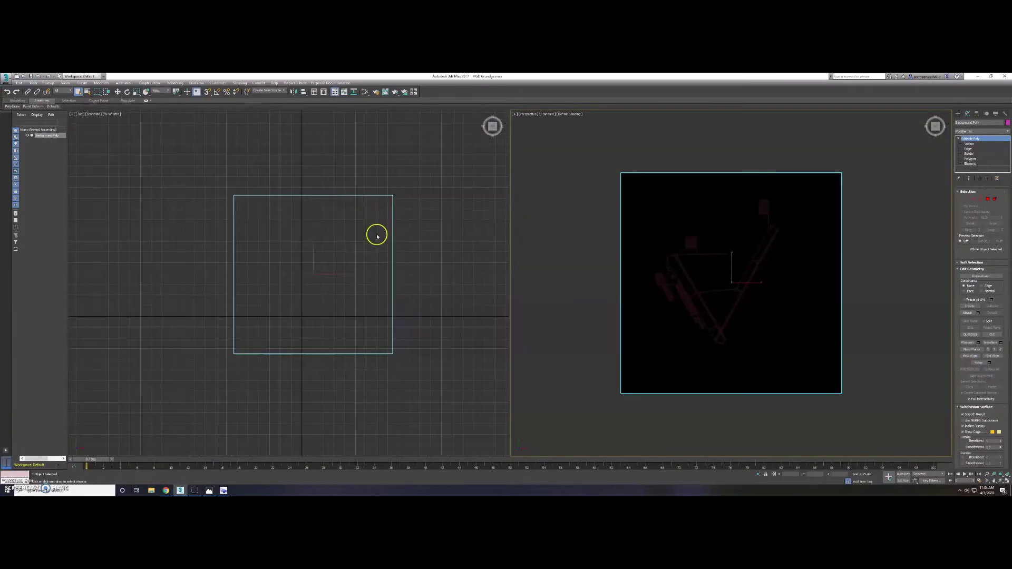
scroll(306, 210, up, 2)
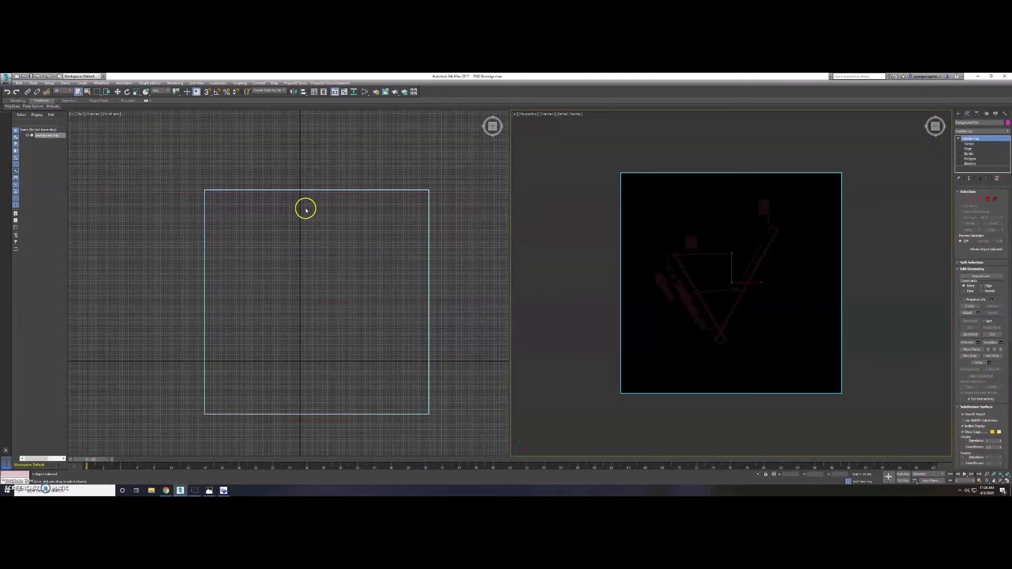
click(958, 139)
scroll(752, 262, down, 2)
scroll(718, 268, up, 4)
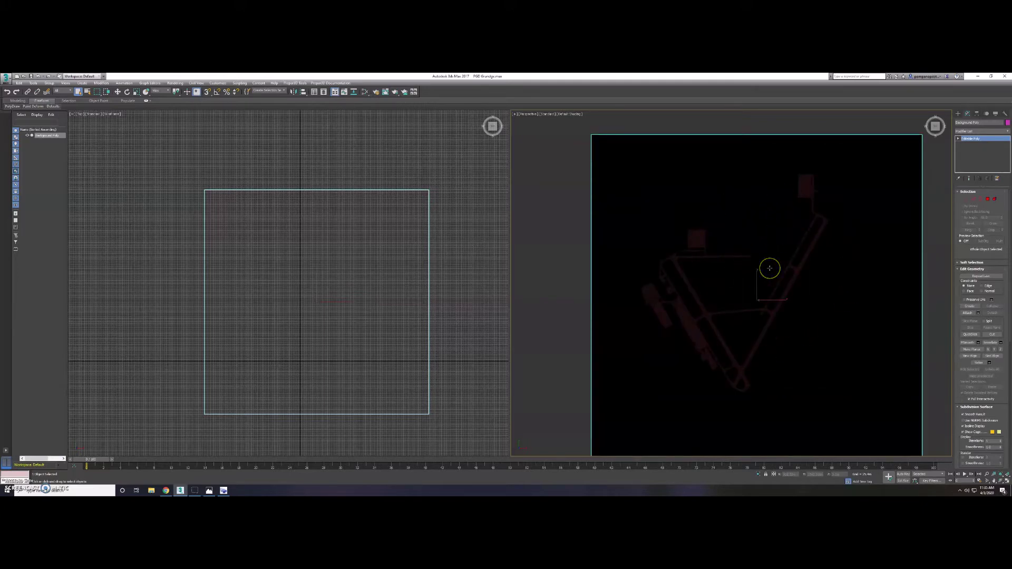
scroll(737, 244, down, 2)
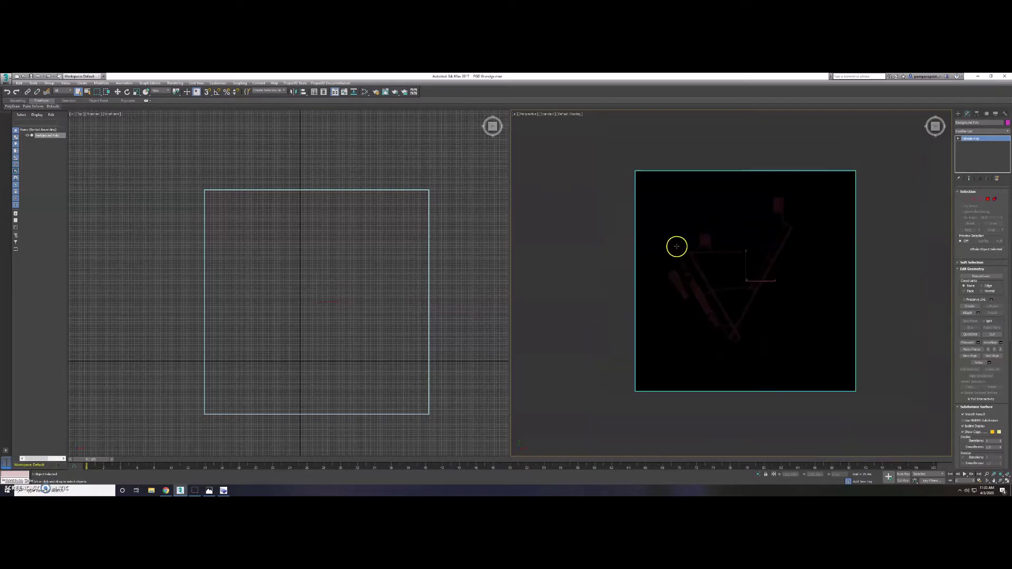
scroll(783, 251, up, 2)
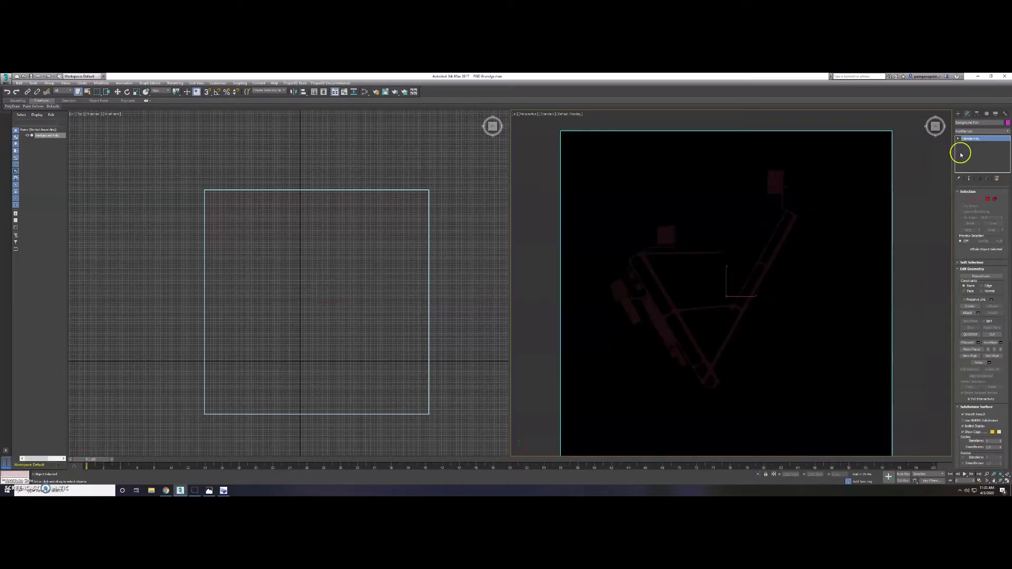
right_click(972, 140)
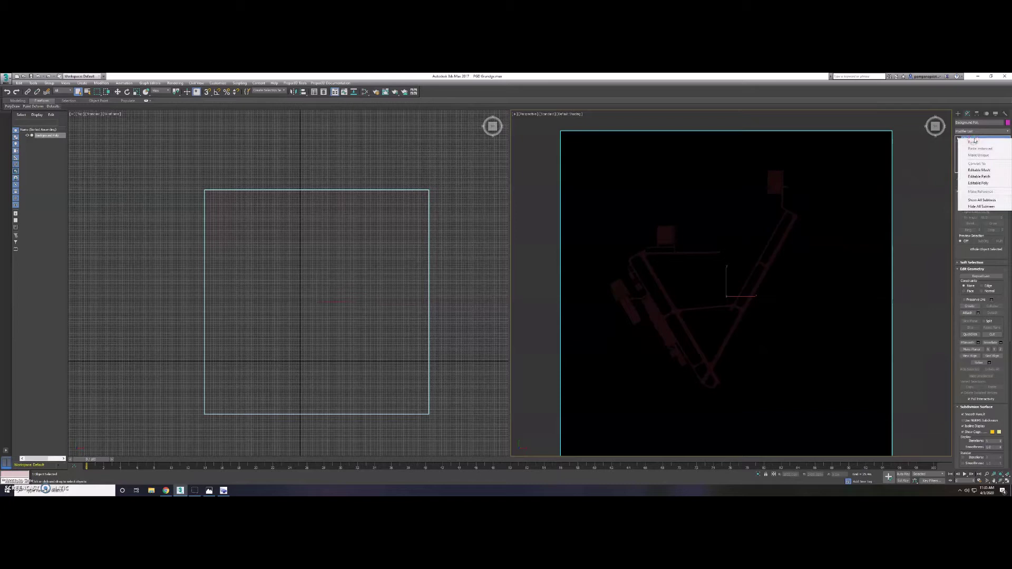
click(989, 183)
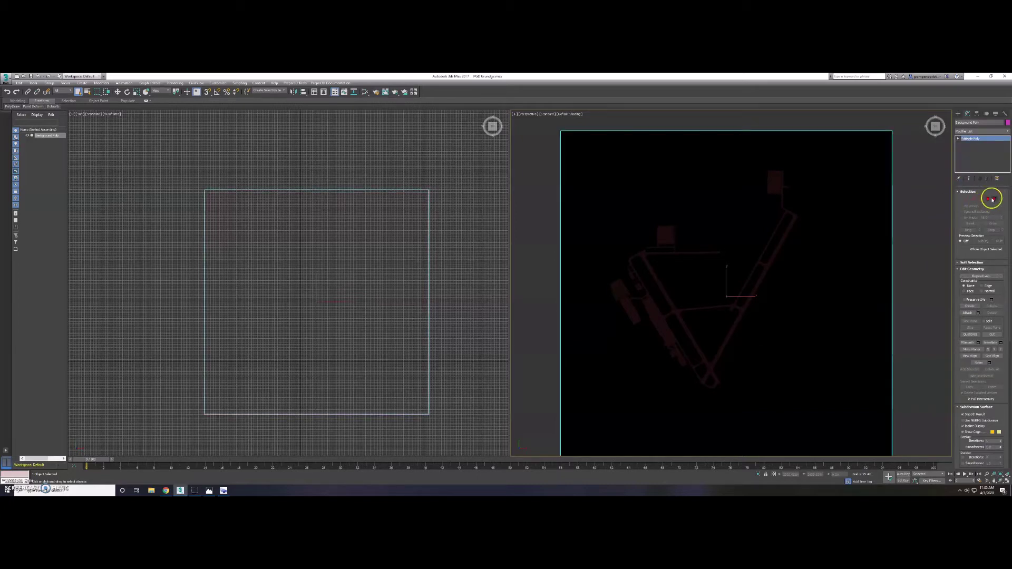
Step: Enter polygon sub-object level and select the background plane's whole polygon
click(988, 199)
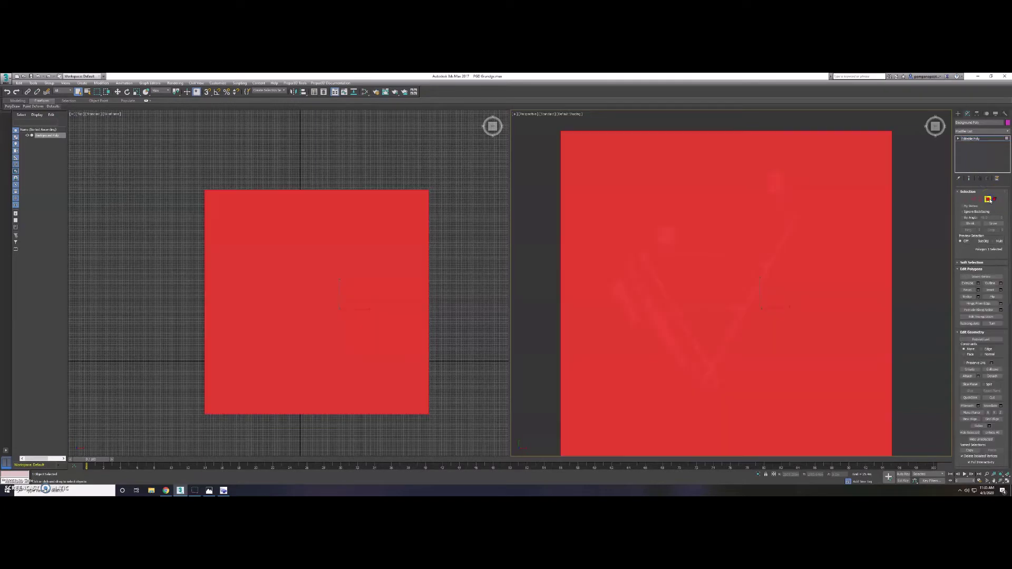
click(910, 224)
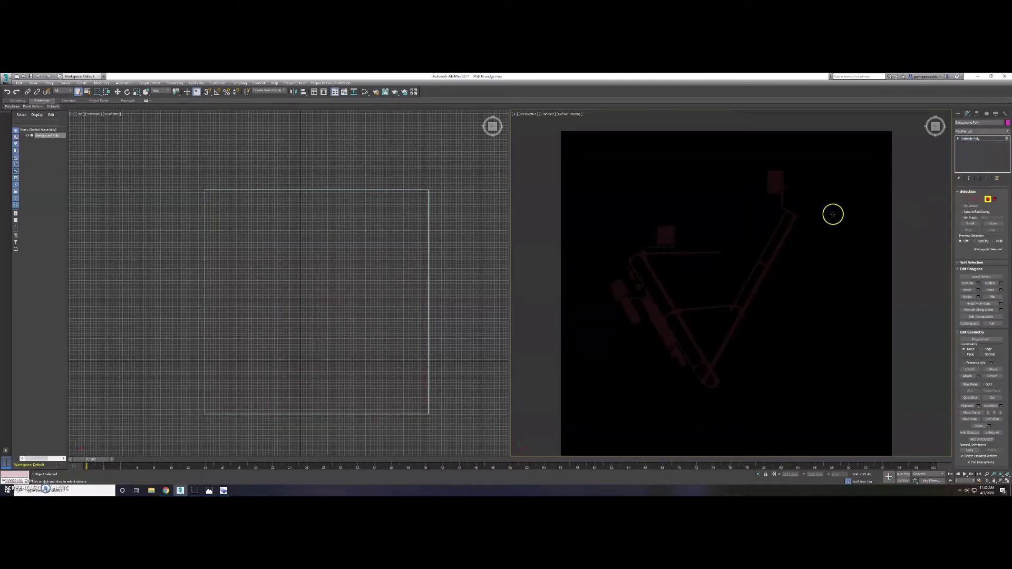
click(730, 243)
scroll(718, 238, down, 2)
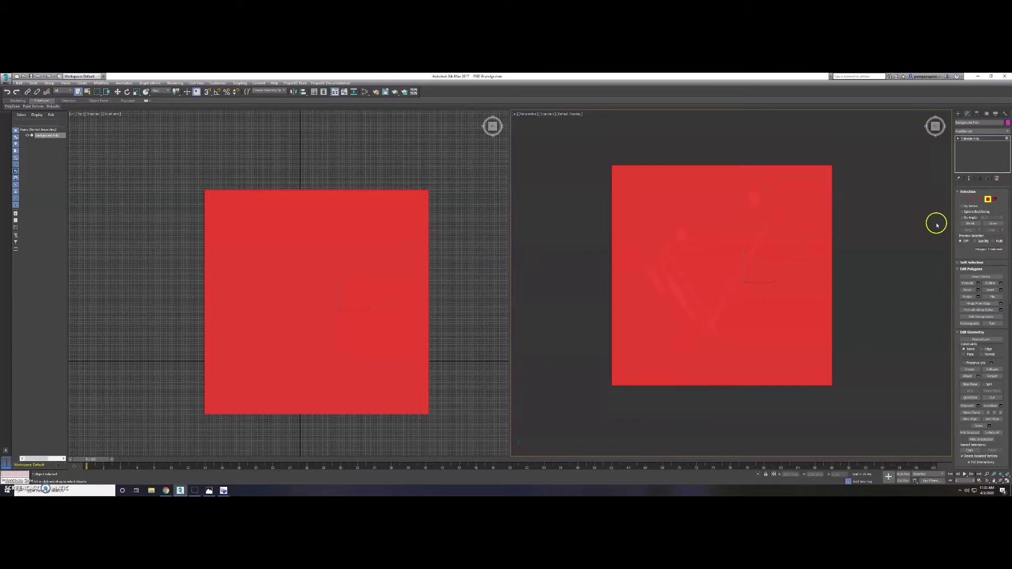
Step: Turn on the Slice Plane for the selected polygon and rotate it 90 degrees in the front view so it stands upright
click(973, 384)
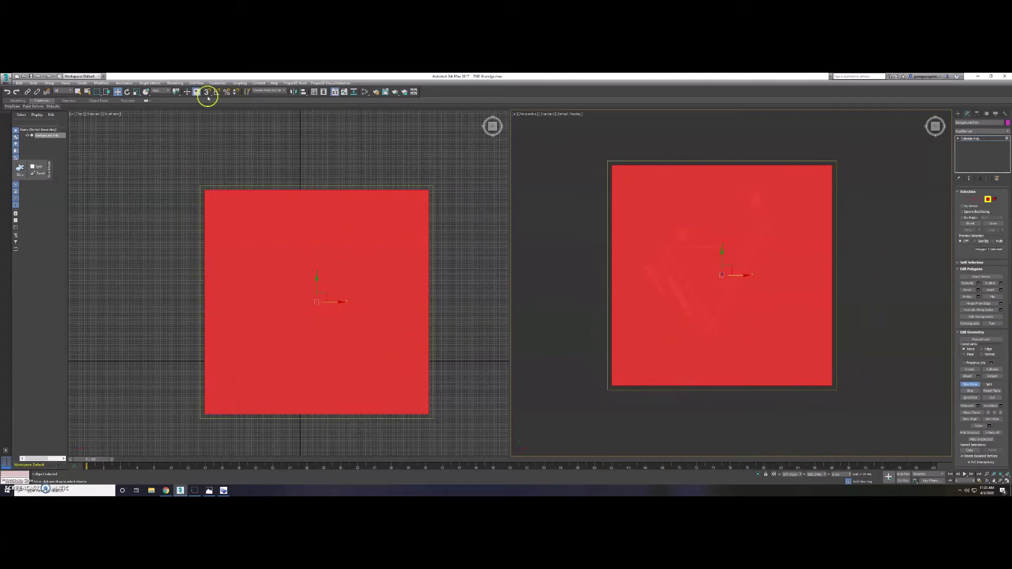
click(493, 130)
click(494, 130)
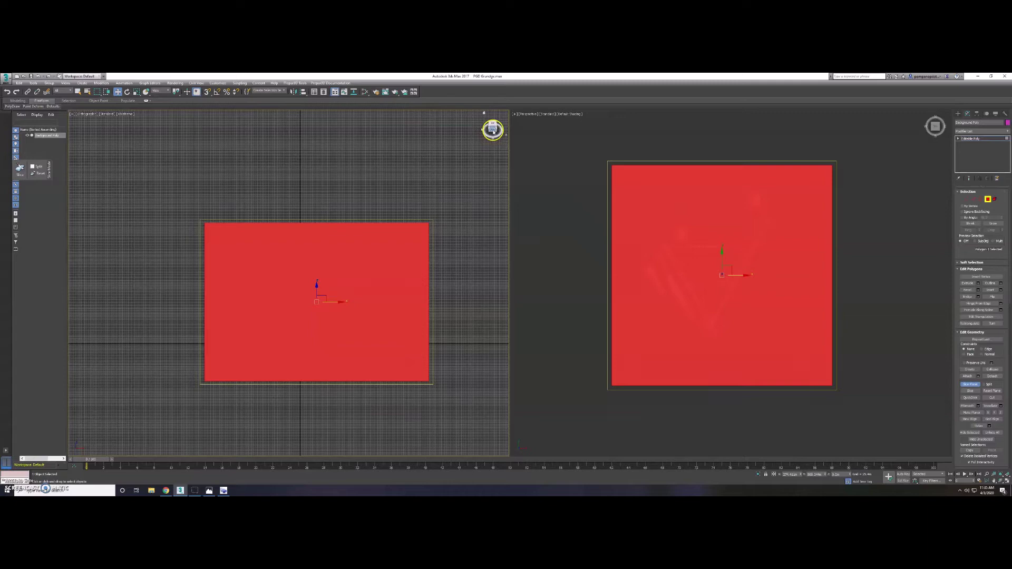
click(492, 132)
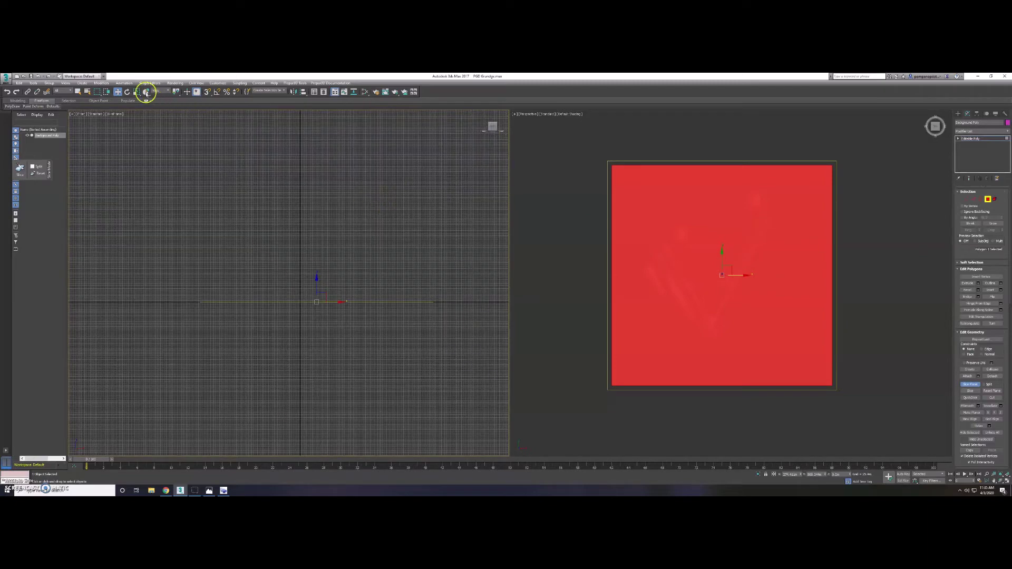
click(127, 92)
drag(296, 312, 381, 325)
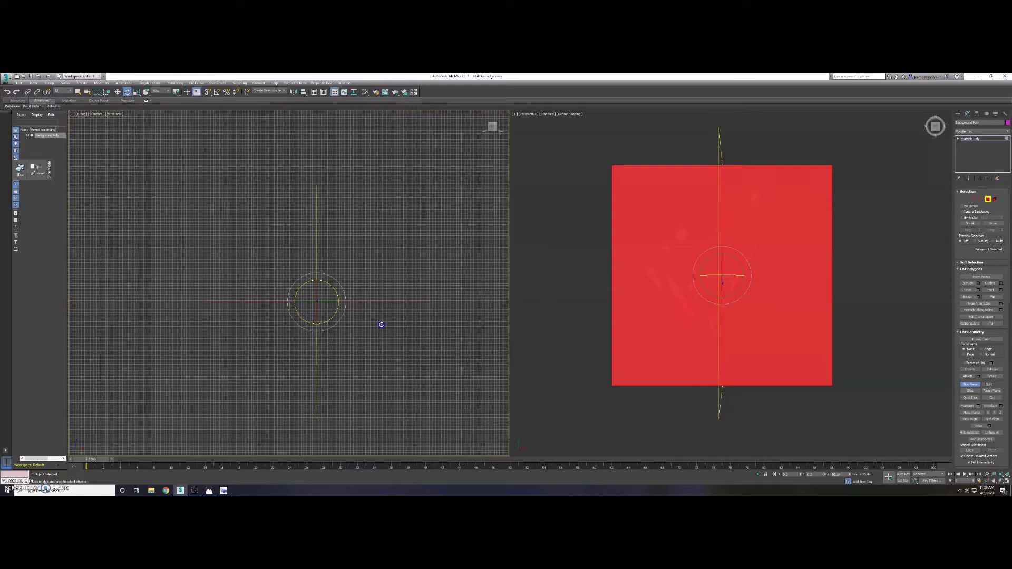
drag(381, 324, 251, 400)
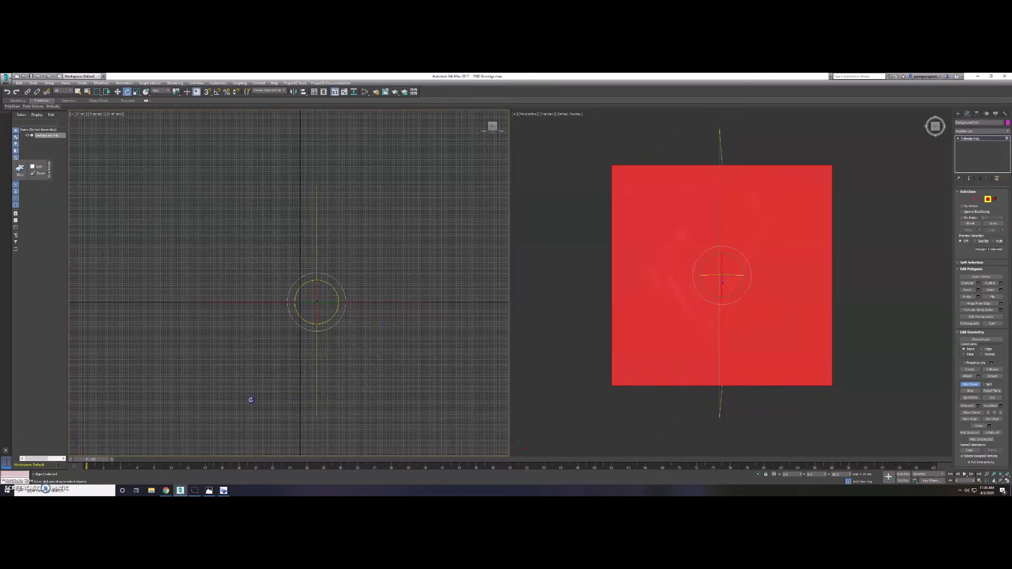
Step: Move the slice plane to X = 0 in the top view and slice the polygon there
click(494, 123)
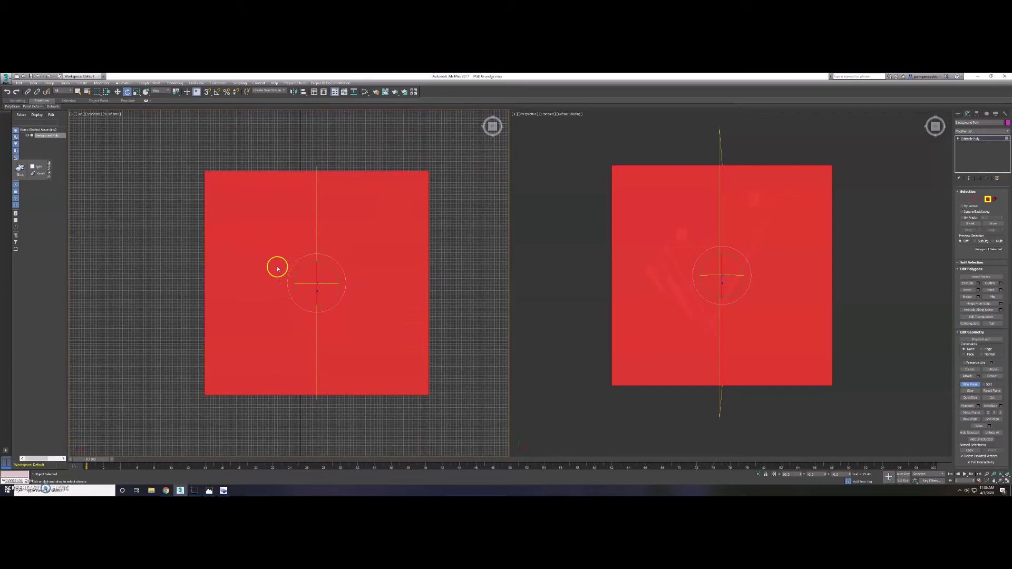
click(118, 91)
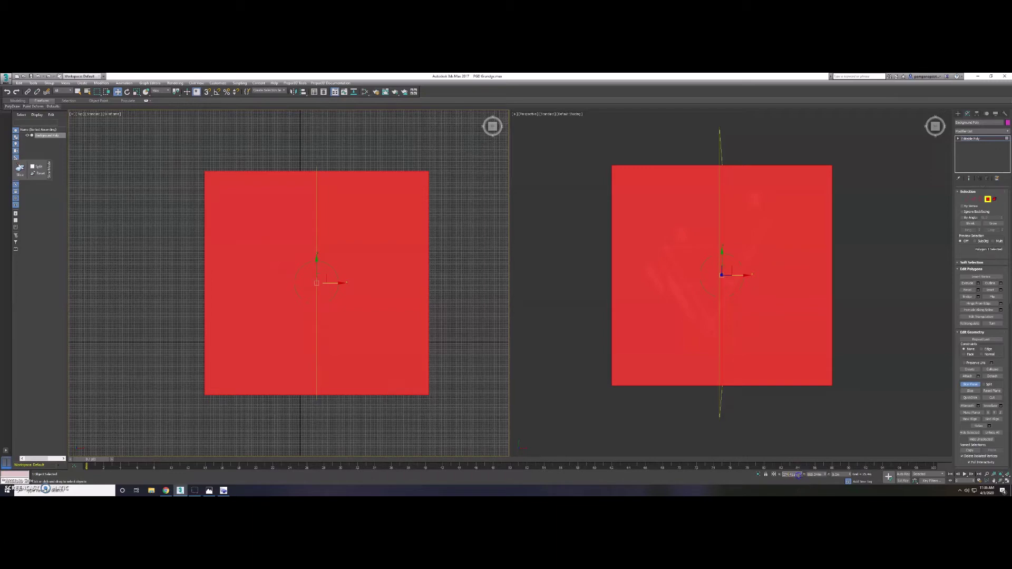
text(0)
key(Return)
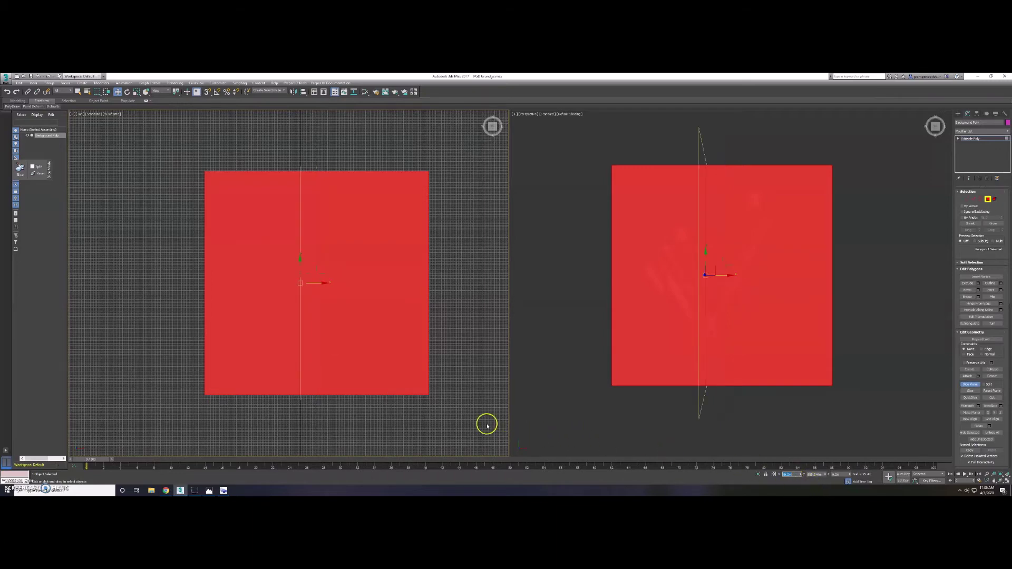
scroll(321, 357, down, 2)
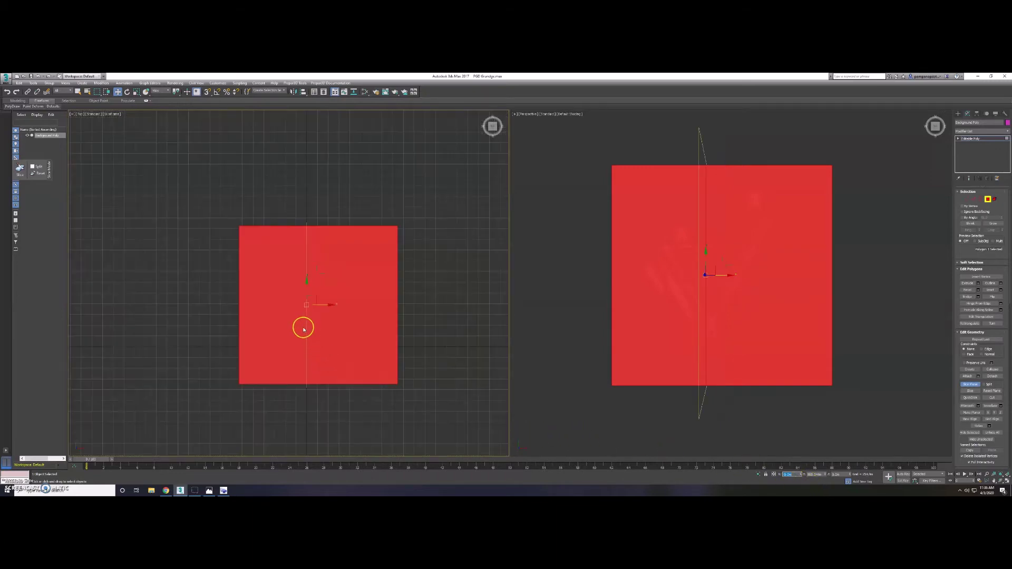
scroll(302, 327, up, 2)
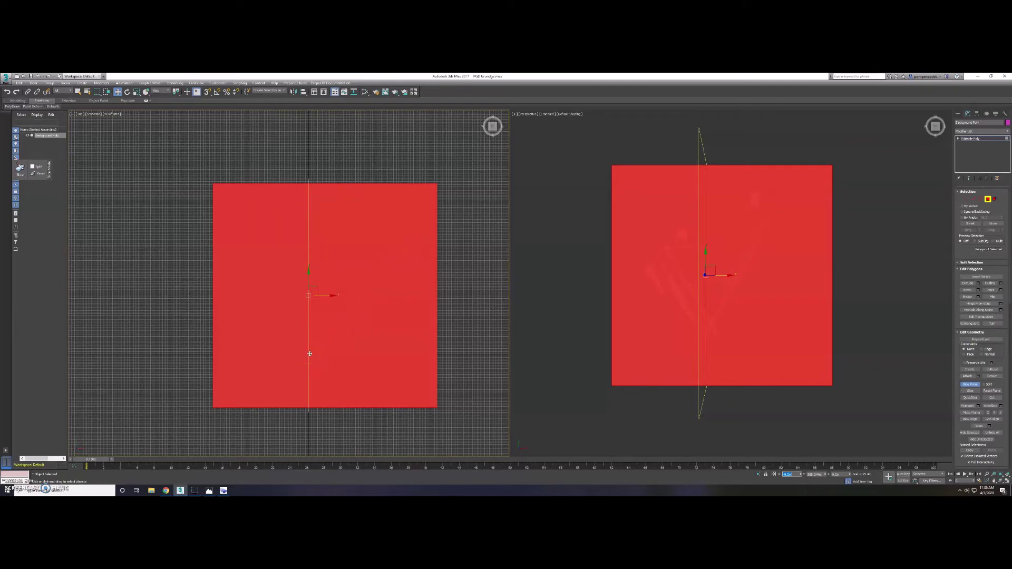
click(296, 274)
click(970, 391)
Step: Slice the background polygon again with the slice plane at X = 100 and at X = 200
text(100)
key(Return)
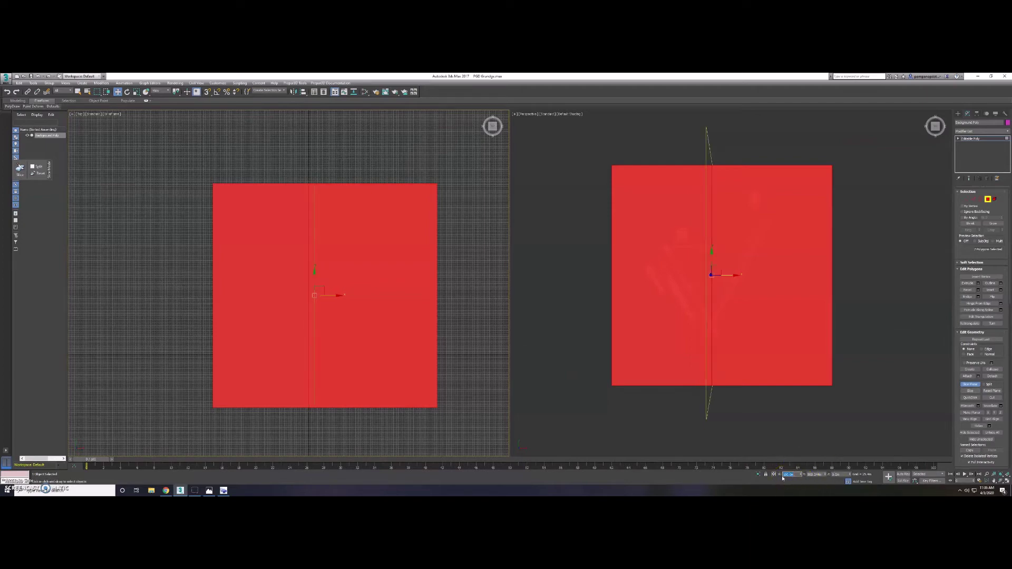
click(968, 392)
double_click(791, 474)
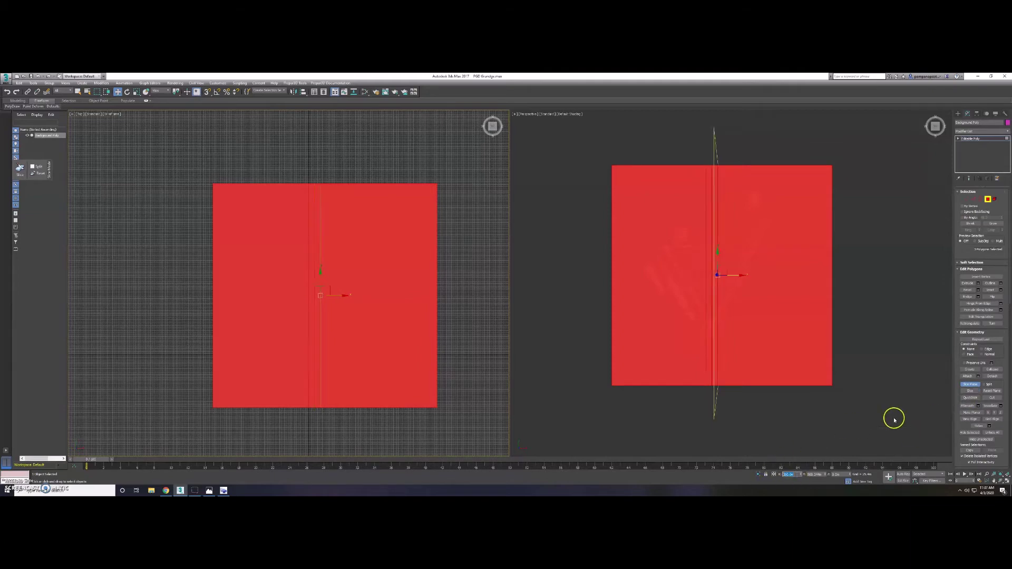
click(970, 390)
scroll(323, 243, up, 8)
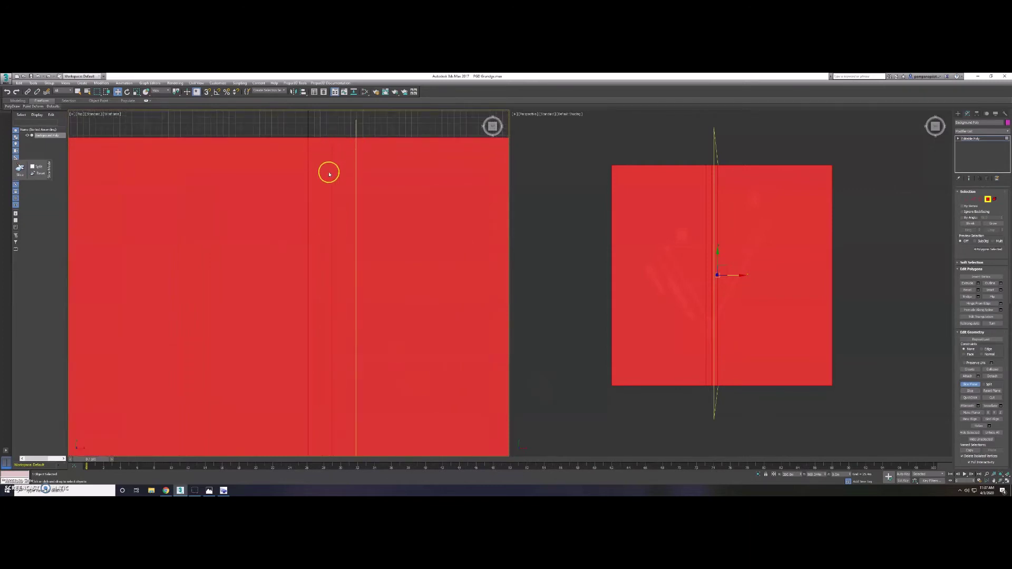
scroll(307, 158, down, 4)
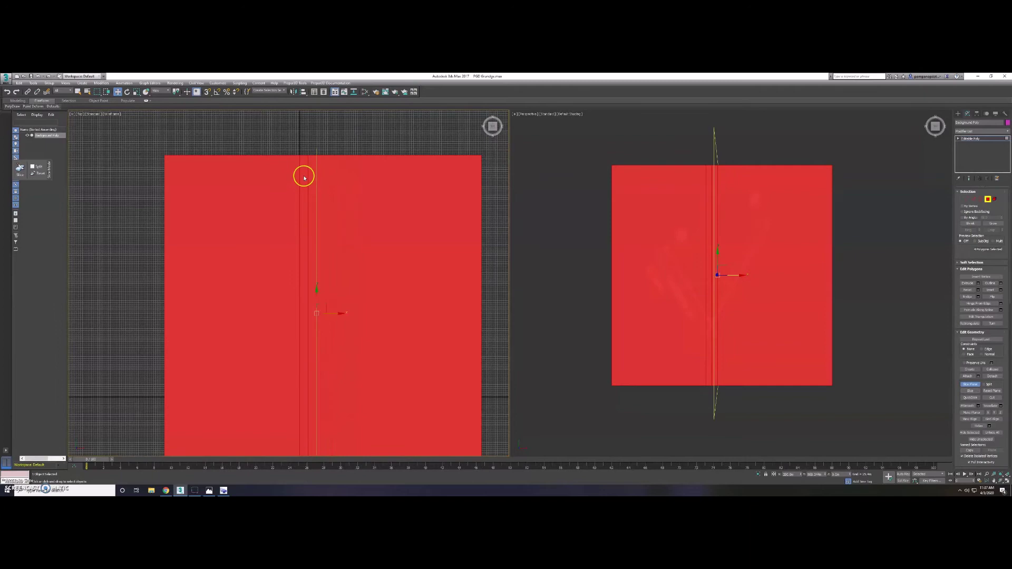
scroll(307, 158, down, 2)
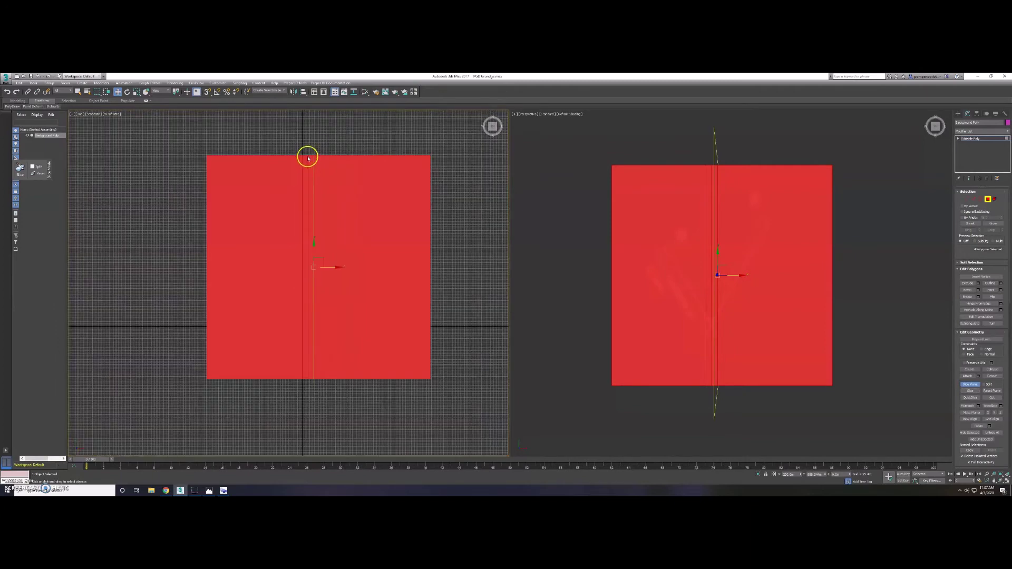
scroll(302, 192, up, 2)
scroll(308, 177, down, 2)
scroll(307, 176, up, 2)
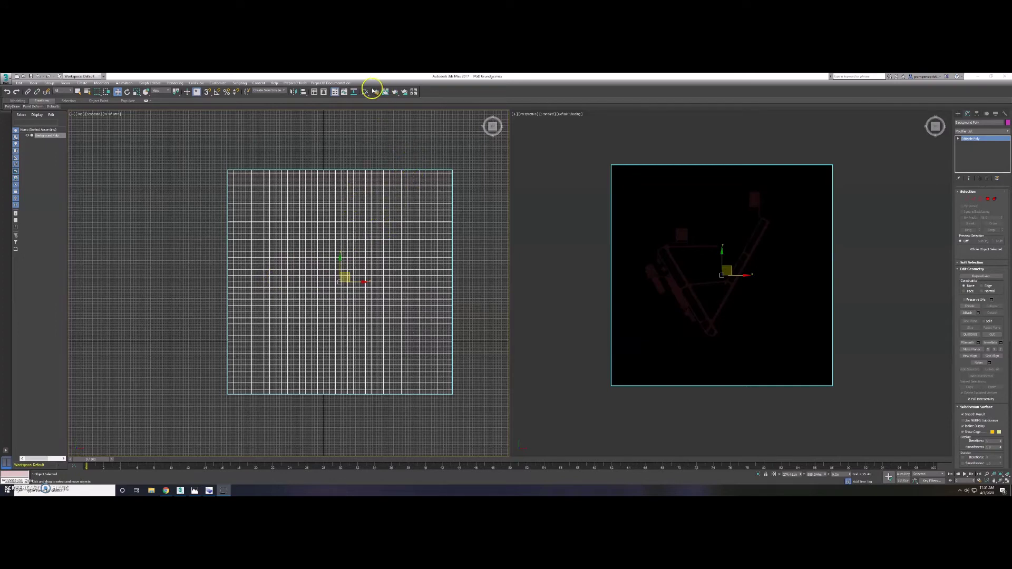
Step: Check the background model's file properties in the Prepar3D Export and LOD Tool and close it
click(295, 83)
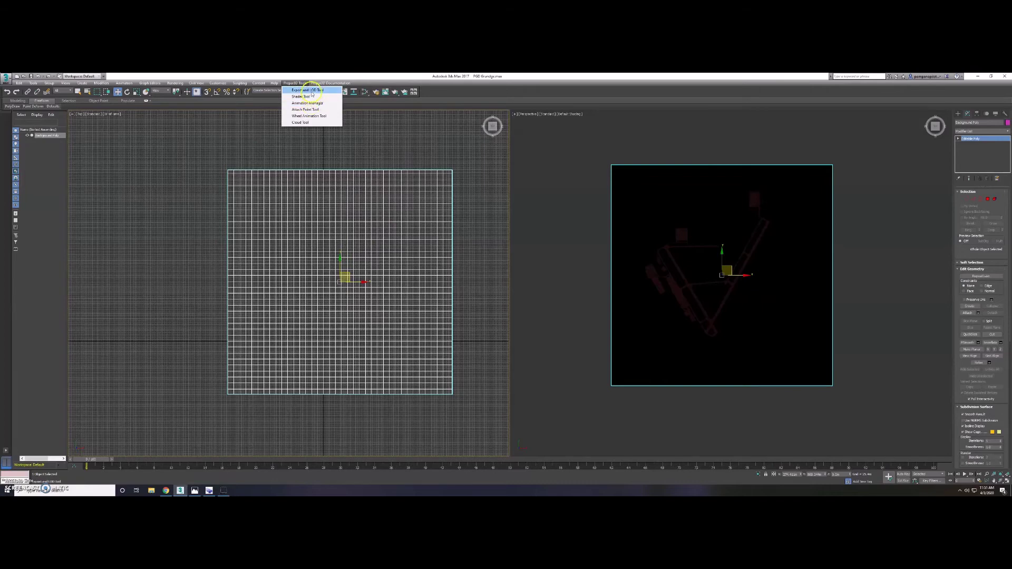
click(309, 90)
click(486, 284)
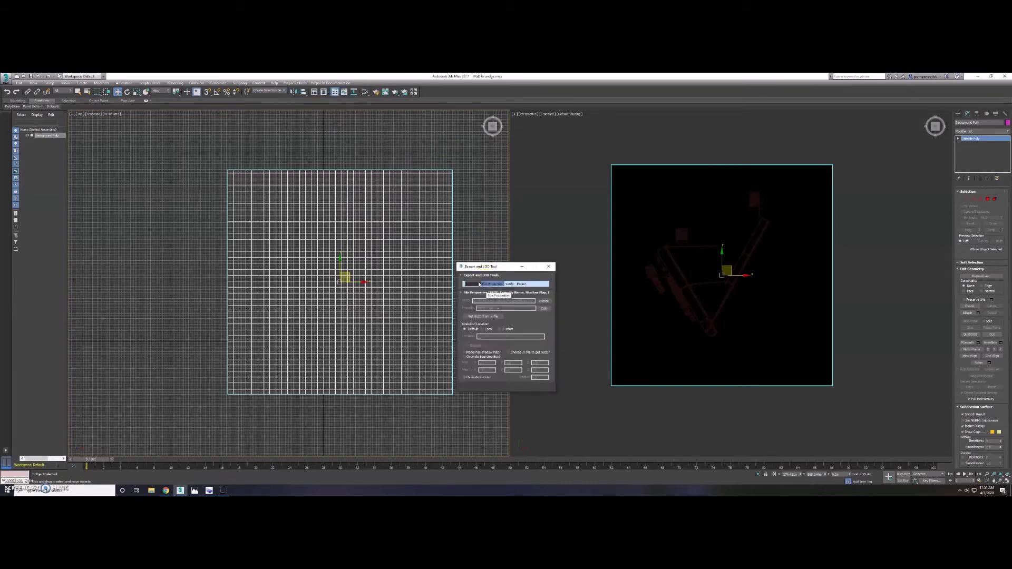
click(545, 312)
click(550, 267)
Step: Export the sliced model as a Prepar3D v4 .X file, overwriting PGD_Grundge.X and accepting the default export options
click(7, 79)
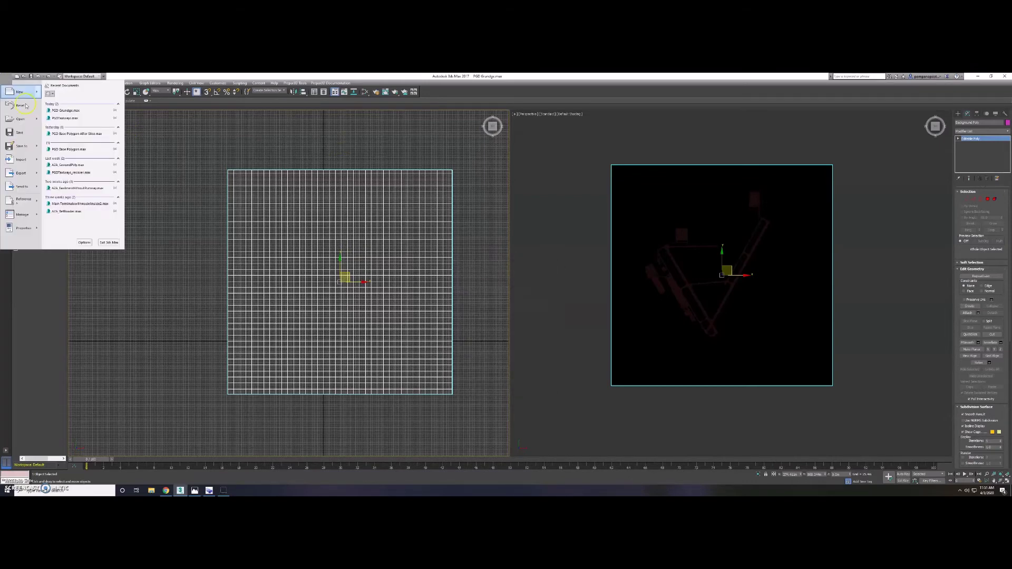
click(22, 173)
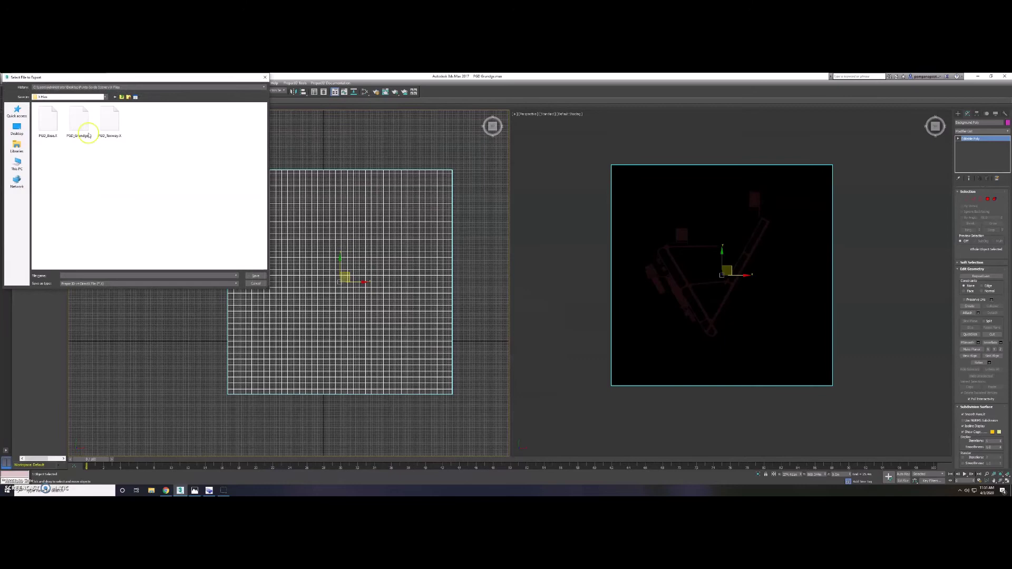
click(103, 284)
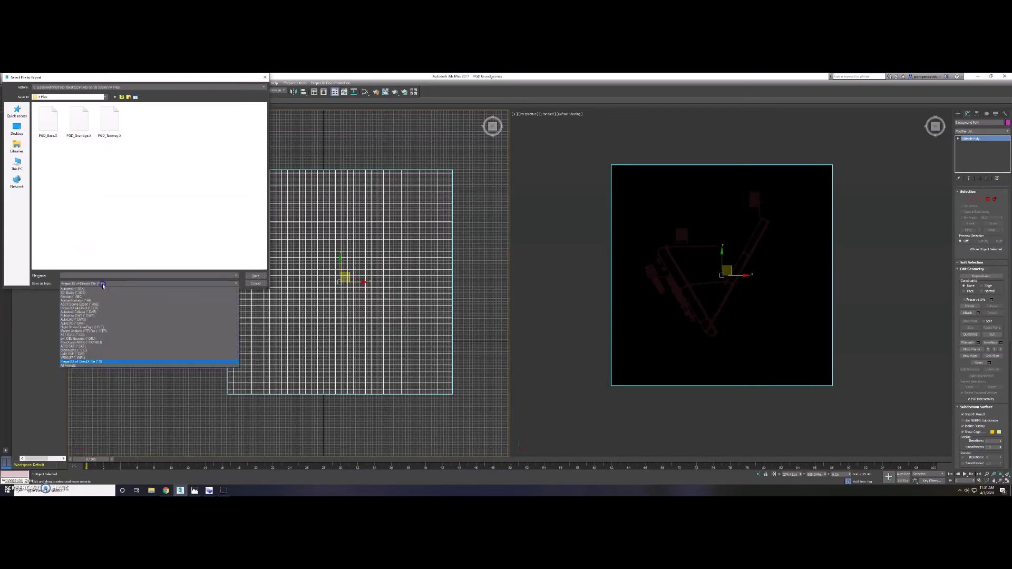
click(102, 362)
double_click(79, 127)
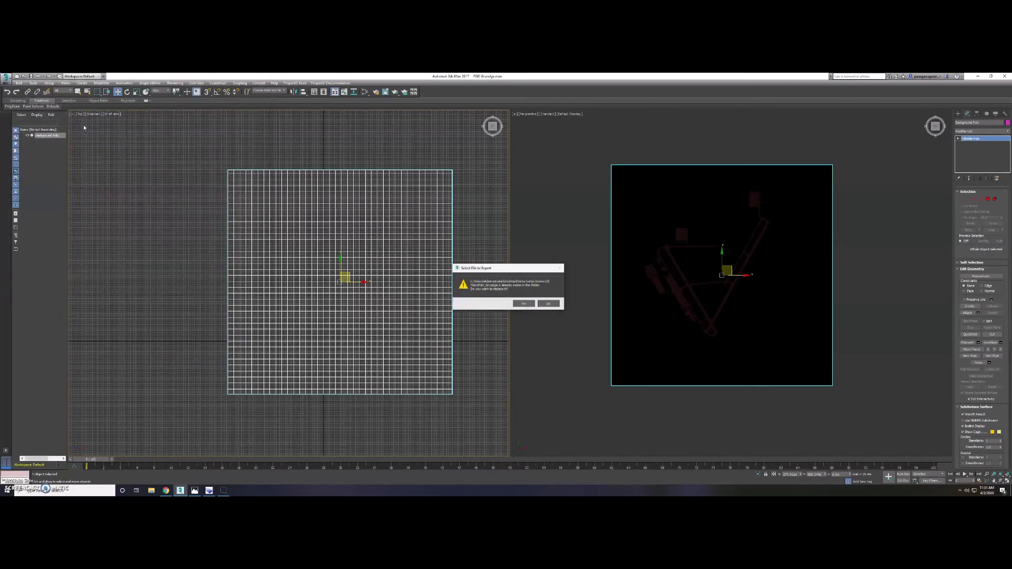
click(515, 306)
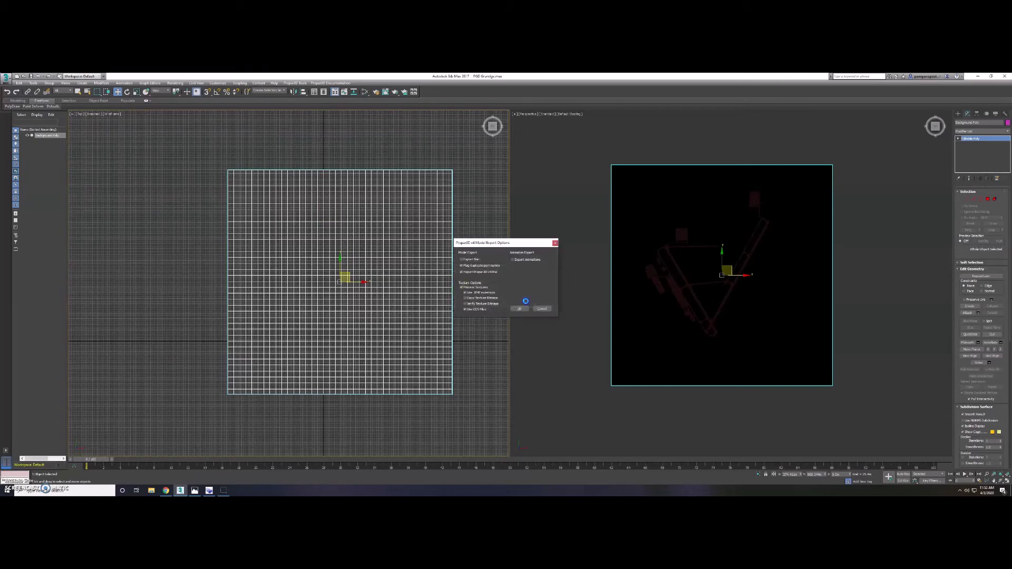
click(521, 307)
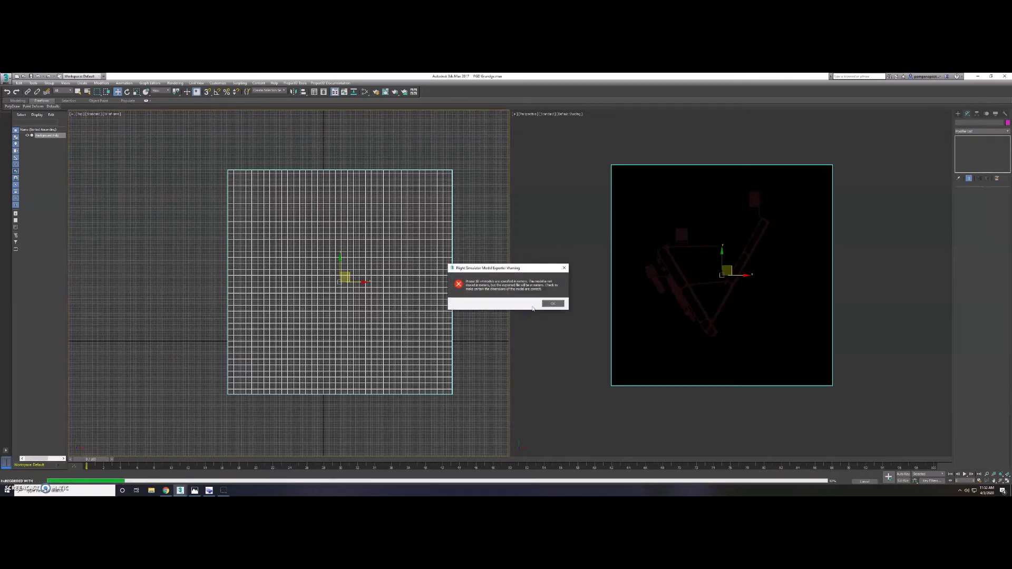
click(552, 302)
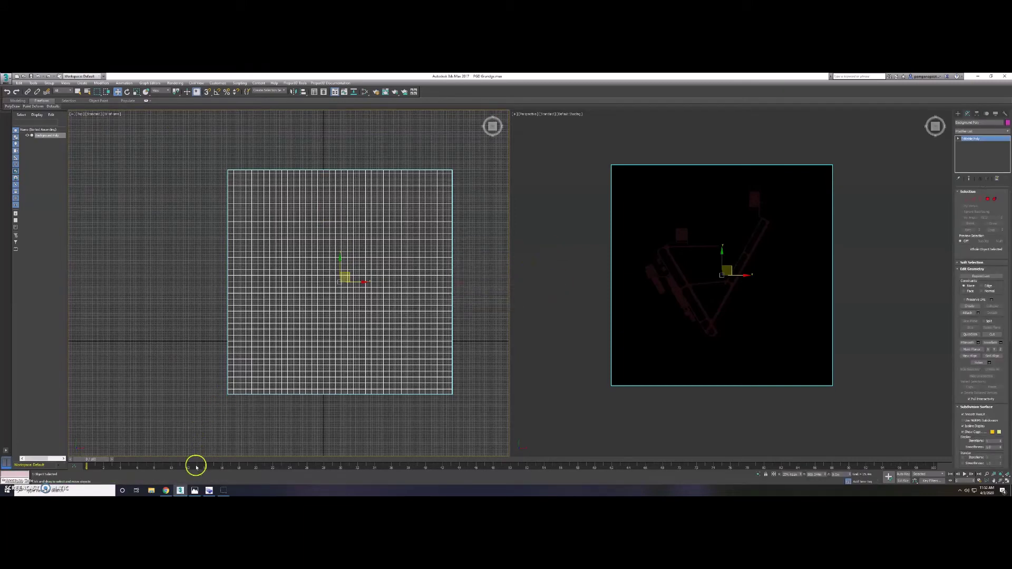
Step: Minimize 3ds Max, close the running ModelConverterX window and start ModelConverterX again from the desktop
click(180, 491)
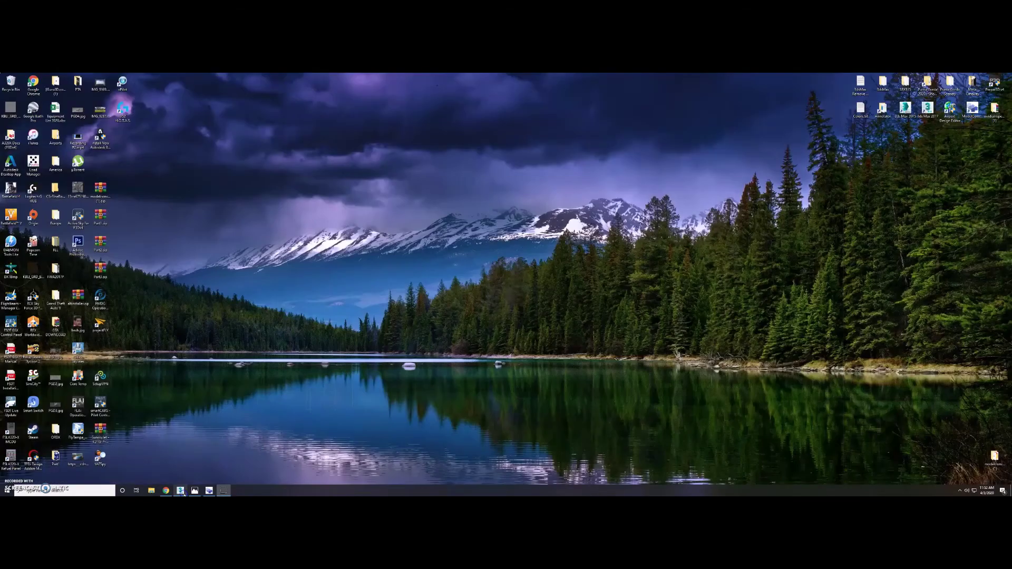
click(209, 490)
click(1004, 75)
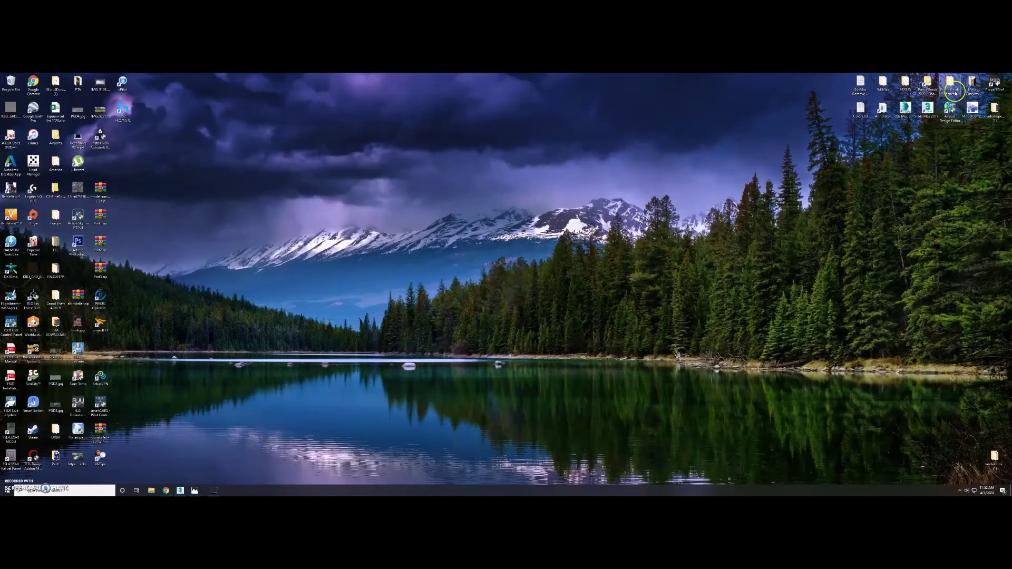
double_click(972, 111)
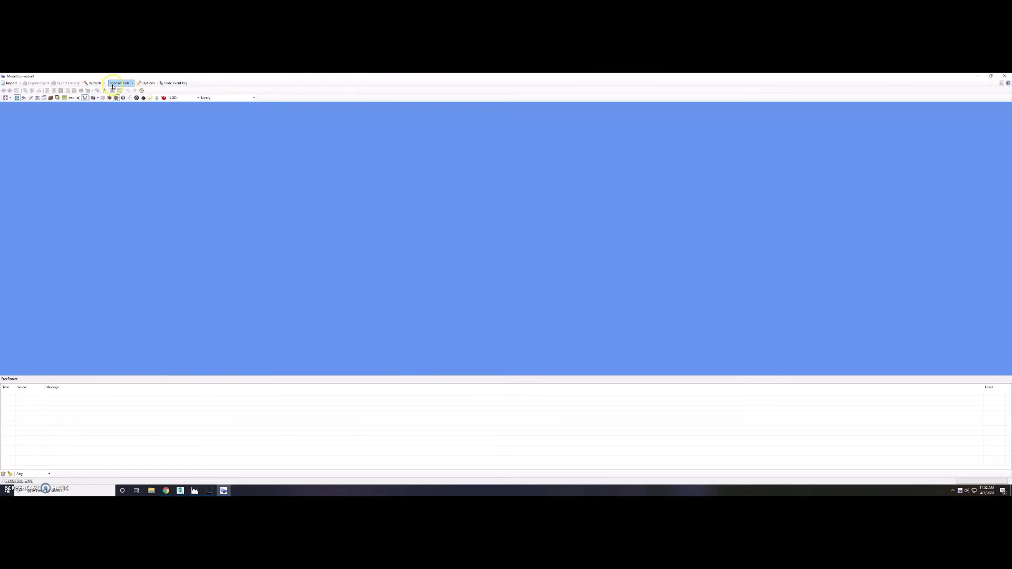
Step: Open the Ground Polygon Wizard and load PGD_Grundge.X as the file to convert
click(95, 83)
click(107, 96)
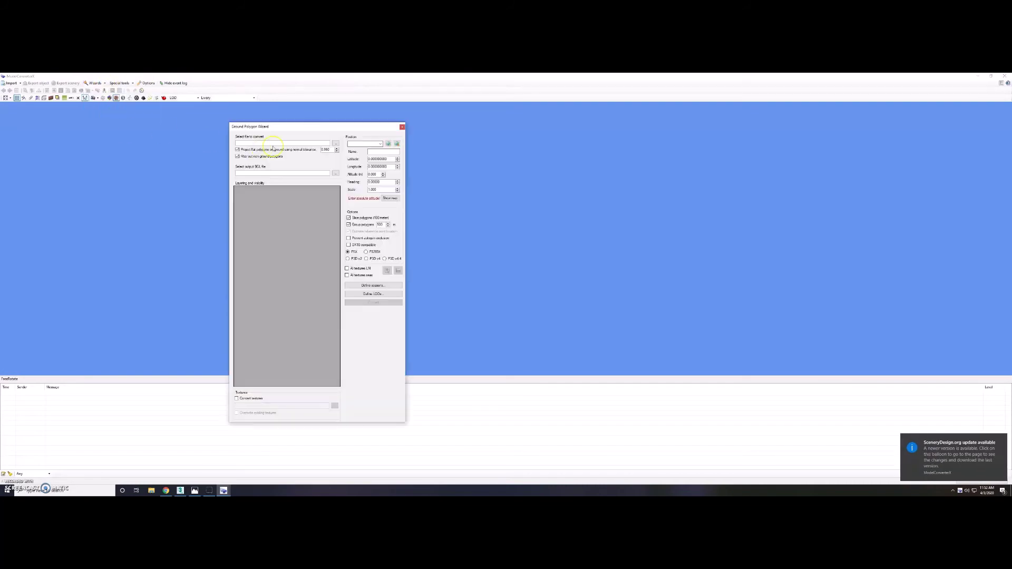
click(335, 144)
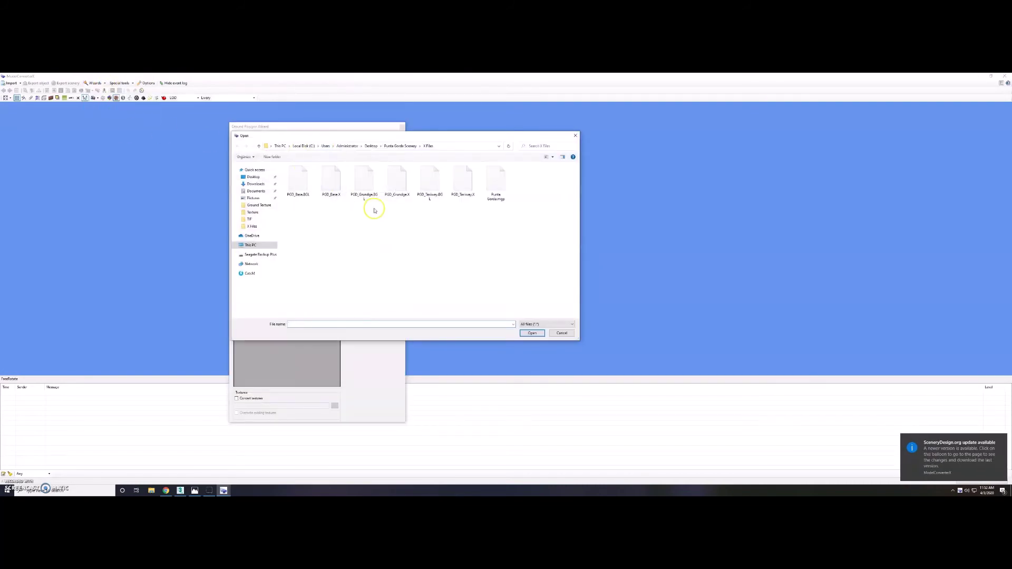
double_click(390, 180)
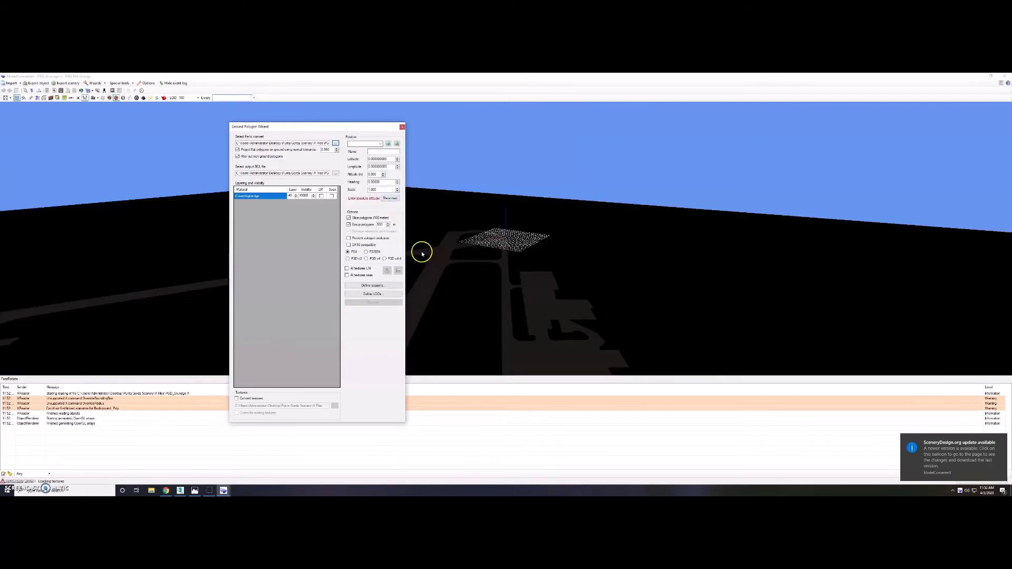
Step: Inspect the imported ground polygon's slicing in wireframe display and return to the textured display
click(583, 255)
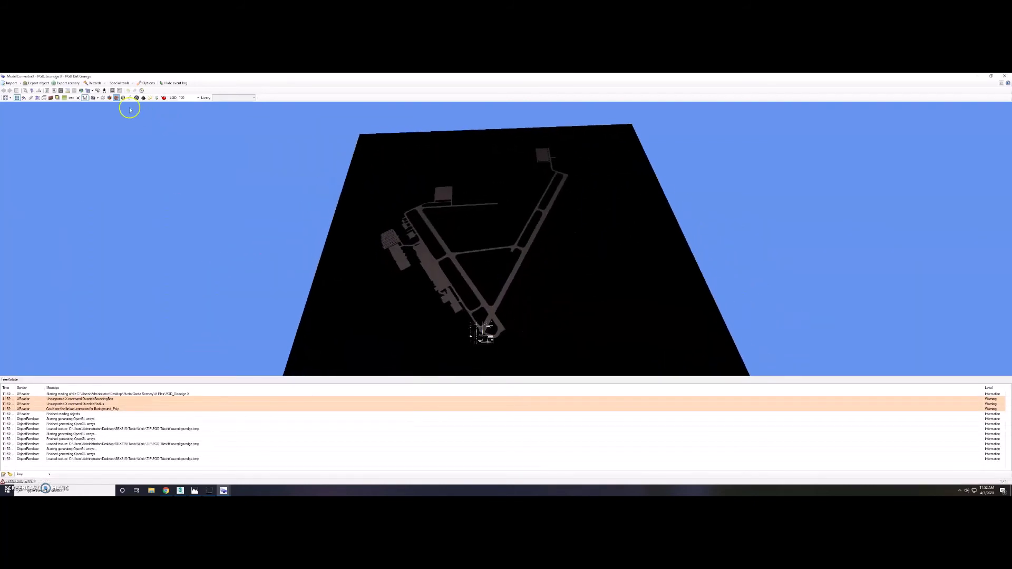
click(104, 98)
click(115, 98)
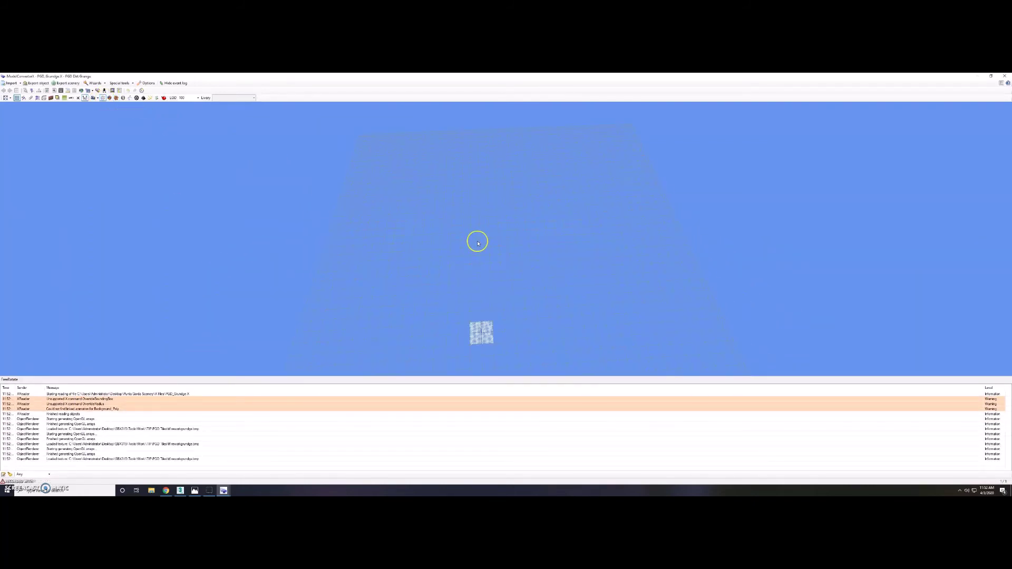
drag(481, 246, 544, 268)
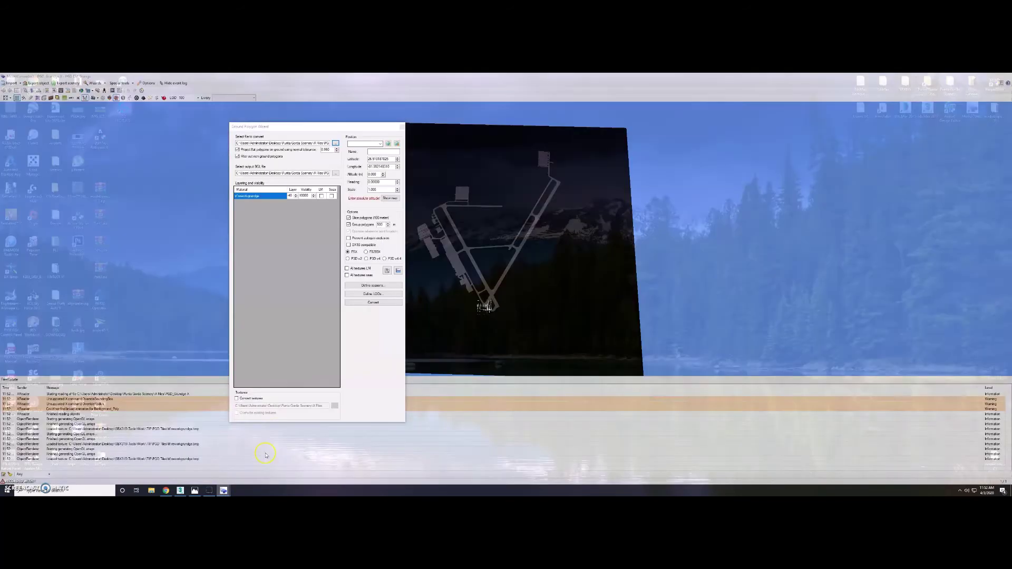
Step: Convert the ground polygon for P3D v4 with polygon slicing and grouping disabled and altitude 7.620, and close the wizard
click(264, 458)
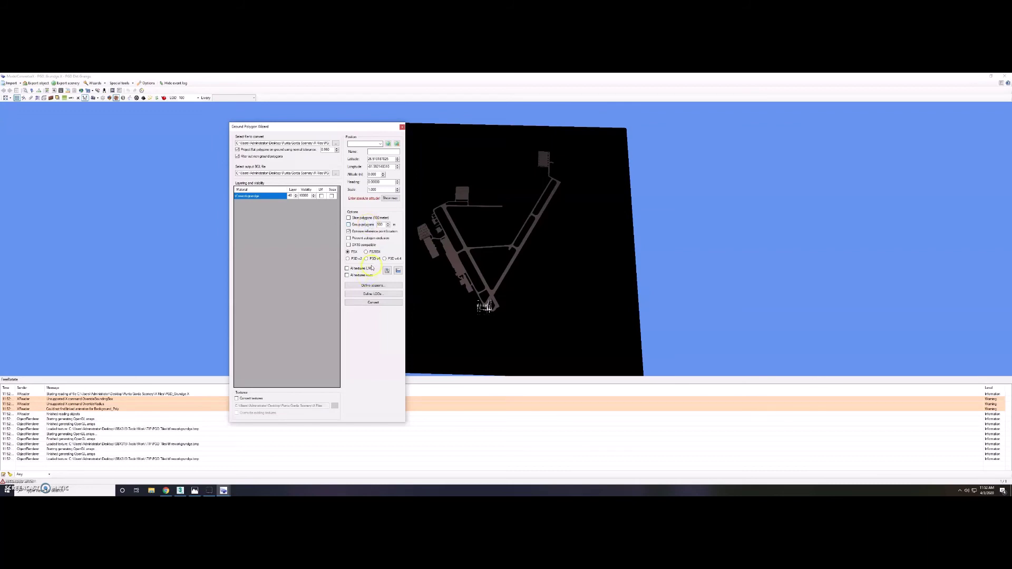
click(372, 259)
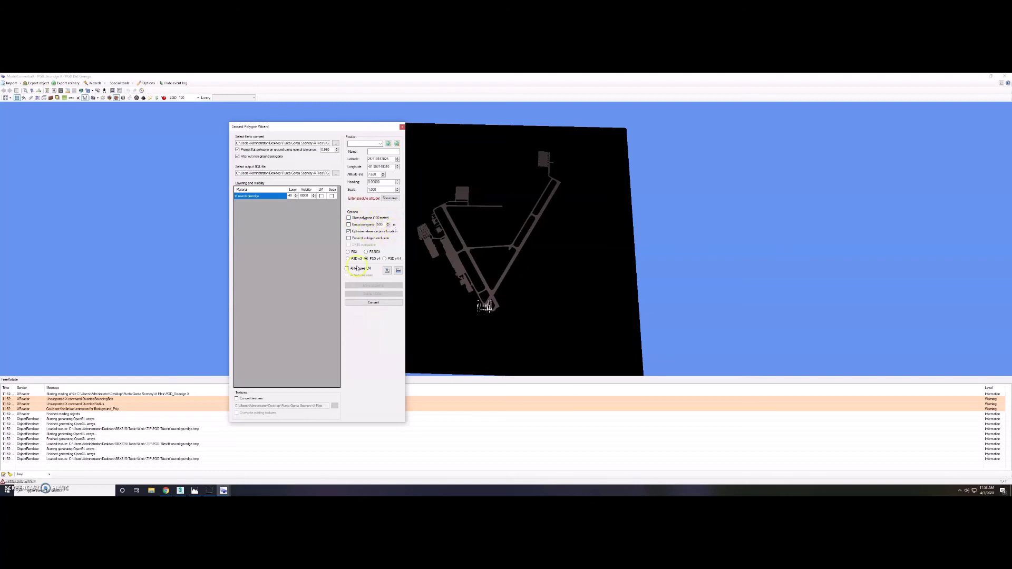
click(373, 303)
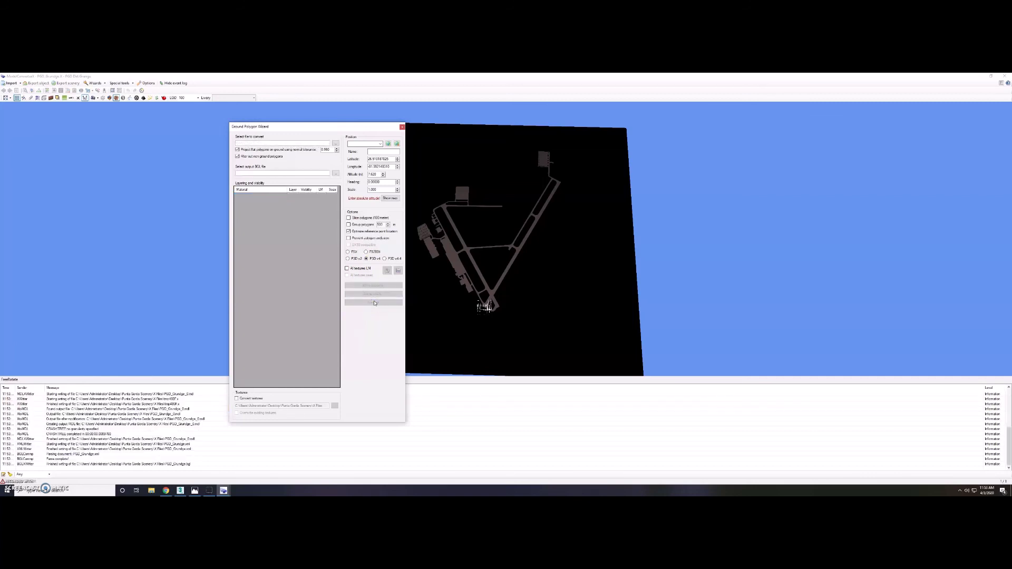
click(402, 127)
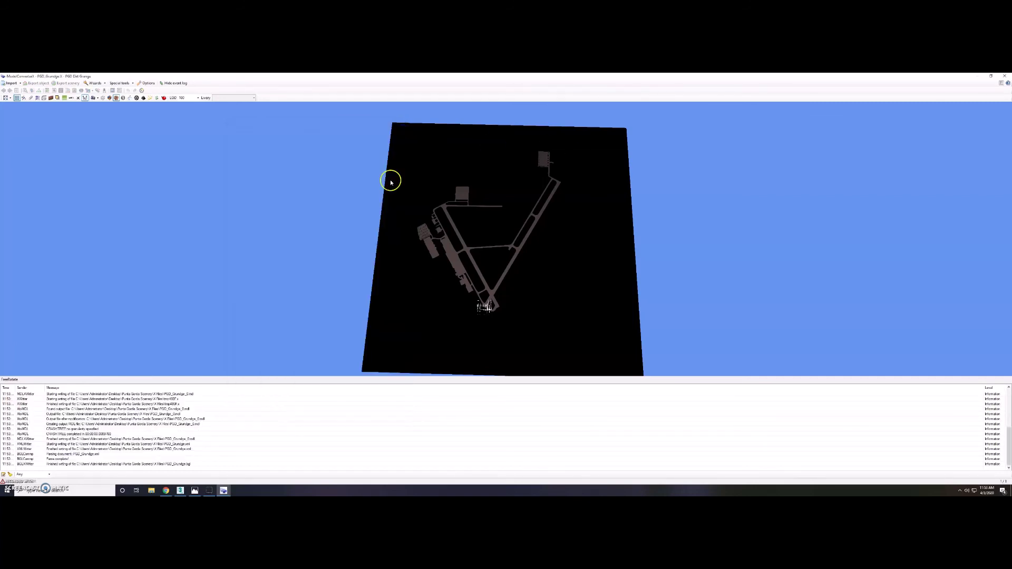
Step: Switch to 3ds Max and check the background material's Enhanced Parameters, including No Z Write and No Shadow, in the Slate Material Editor
click(180, 491)
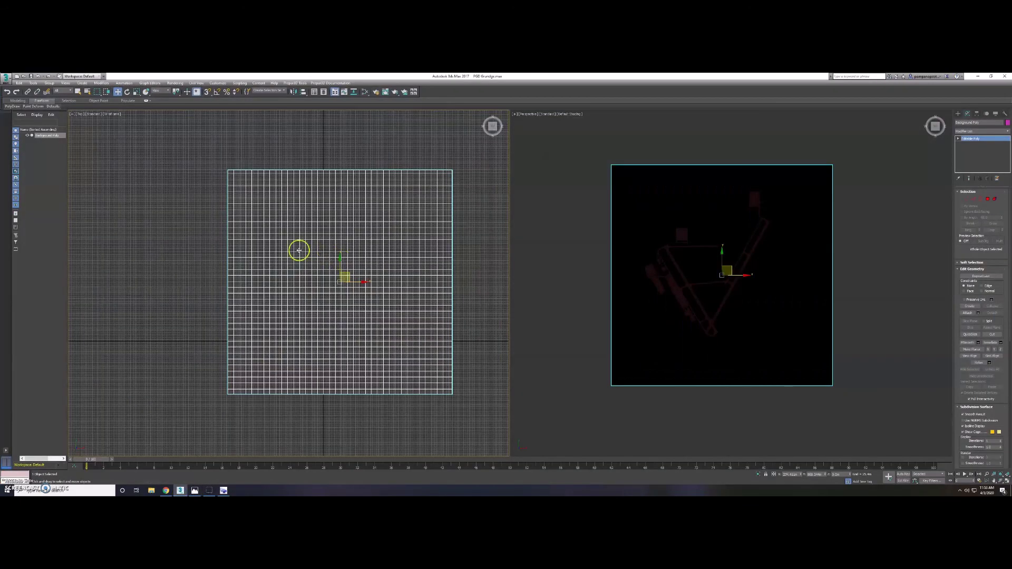
click(365, 93)
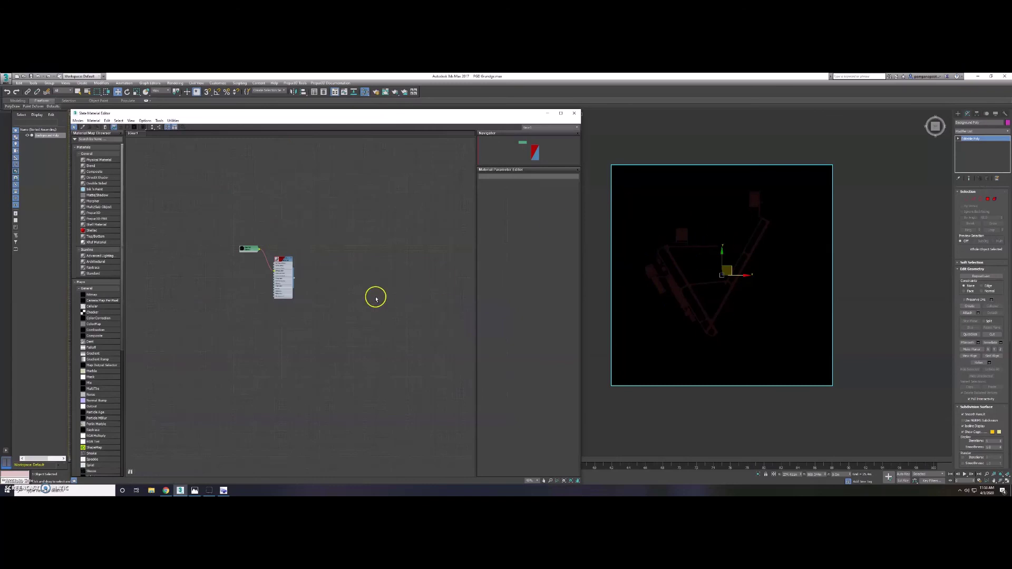
double_click(285, 260)
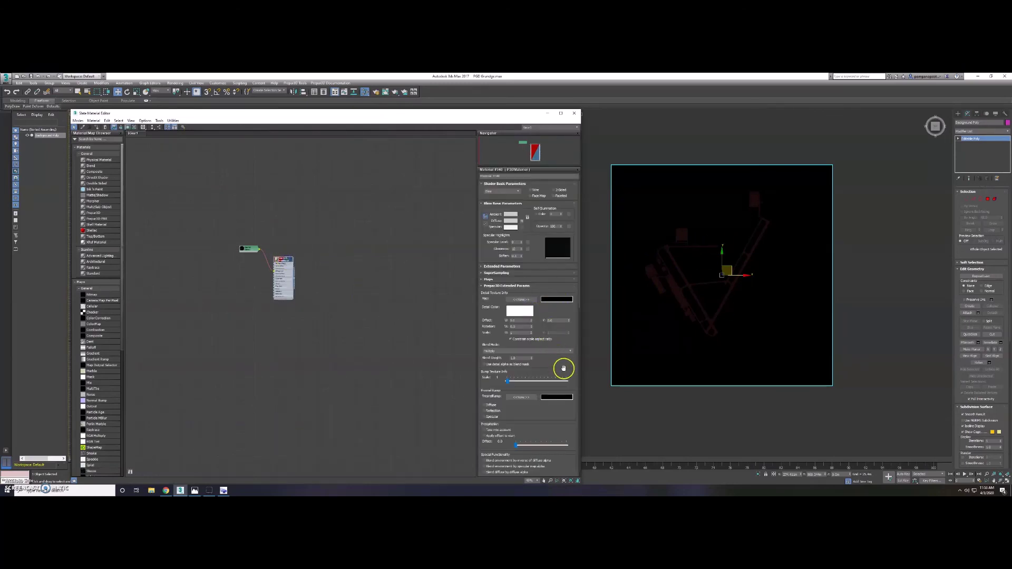
drag(564, 369, 542, 169)
drag(553, 291, 564, 169)
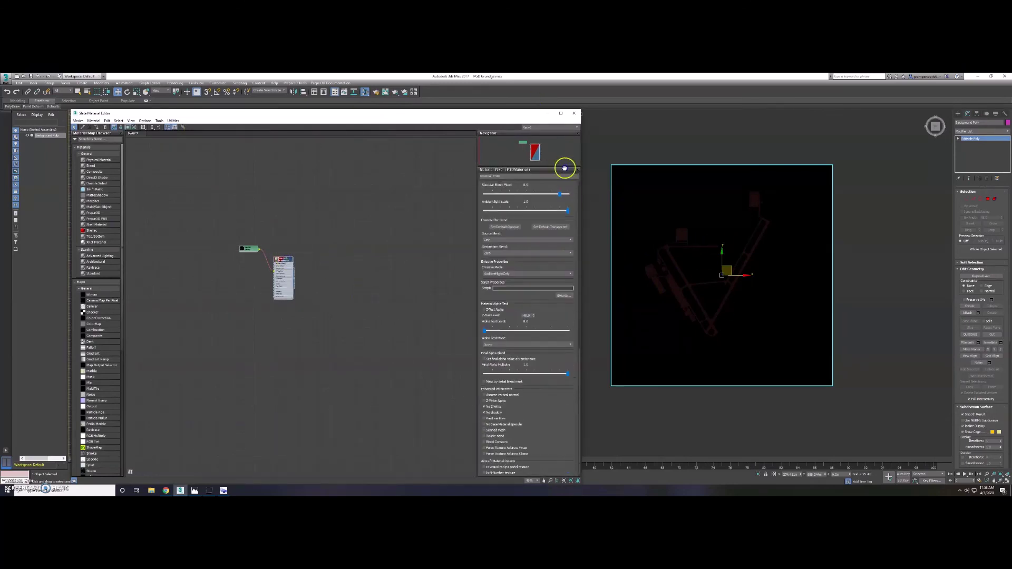
click(493, 411)
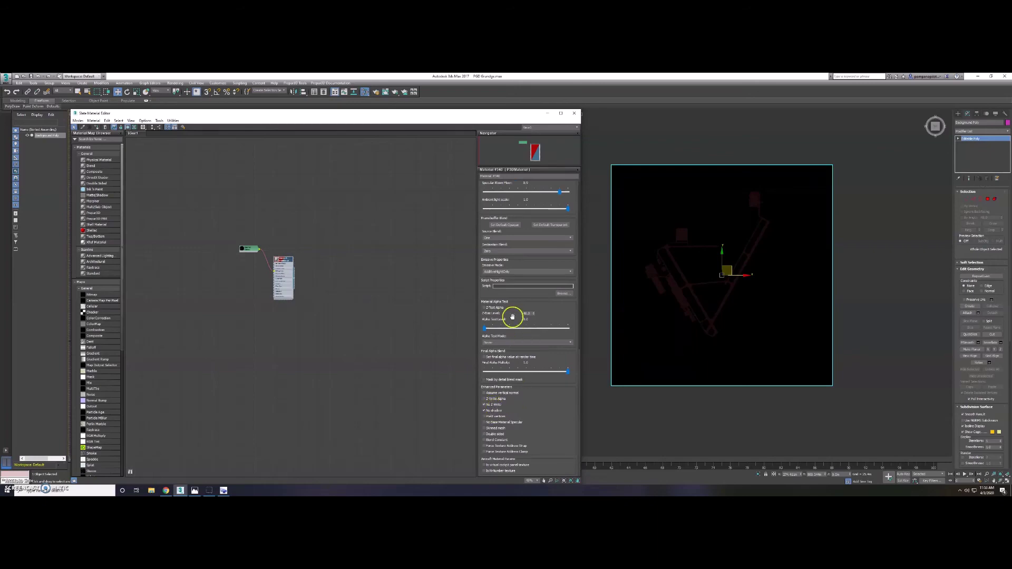
click(574, 113)
Step: Switch to ModelConverterX and onward to the simulator window to check the converted ground polygon
click(224, 490)
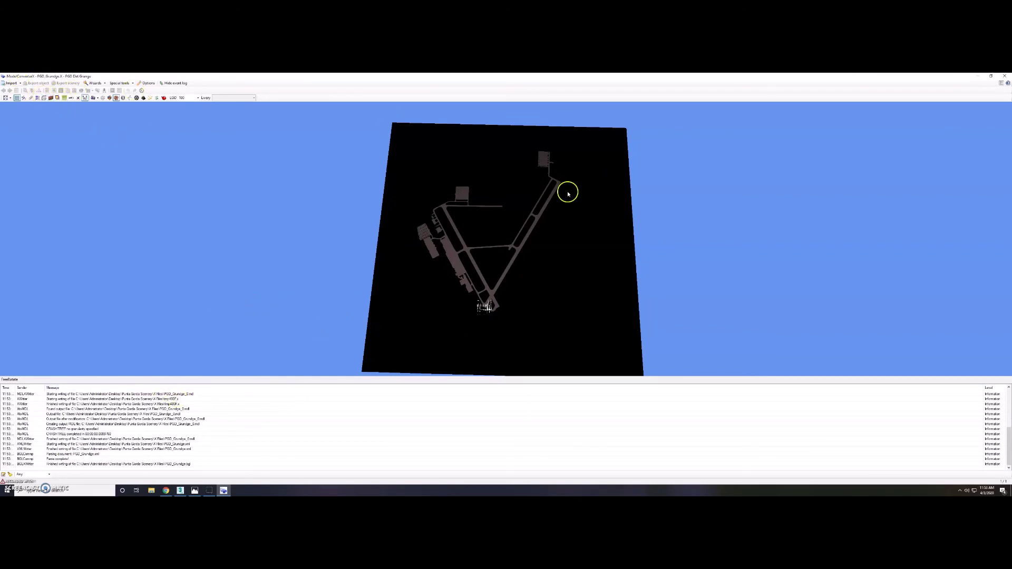
click(209, 490)
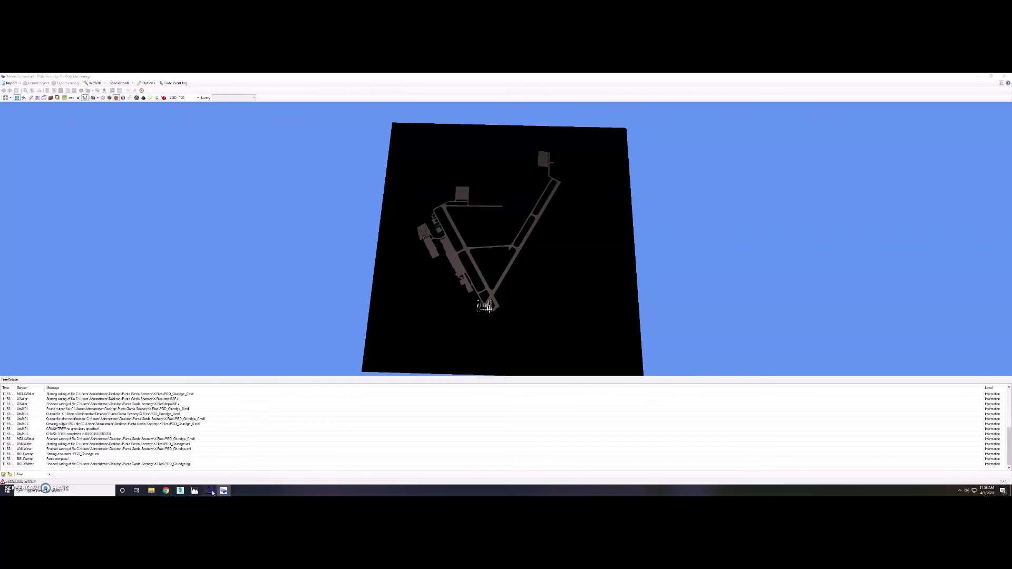